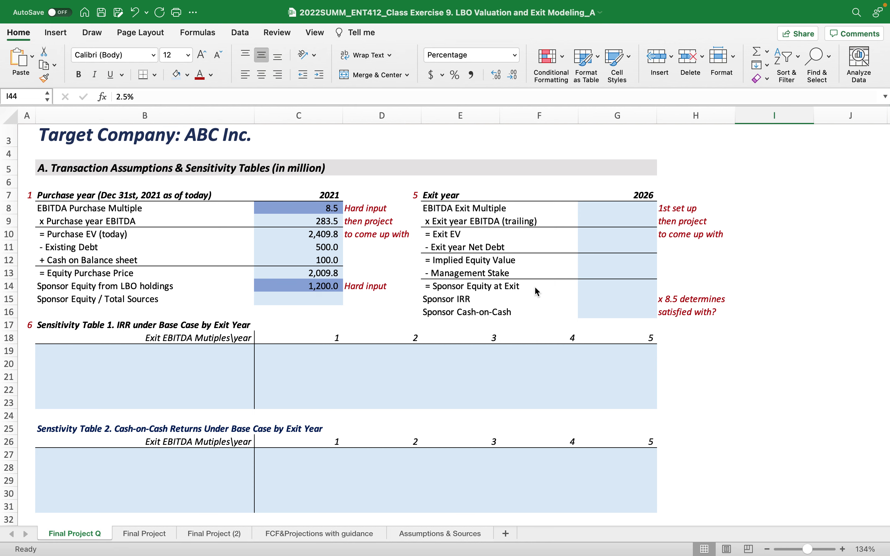
Step: Review the sheet's free cash flow projections, debt repayment schedule and cash sweep, and equity value sections
scroll(534, 286, "down", 15)
scroll(375, 326, "up", 2)
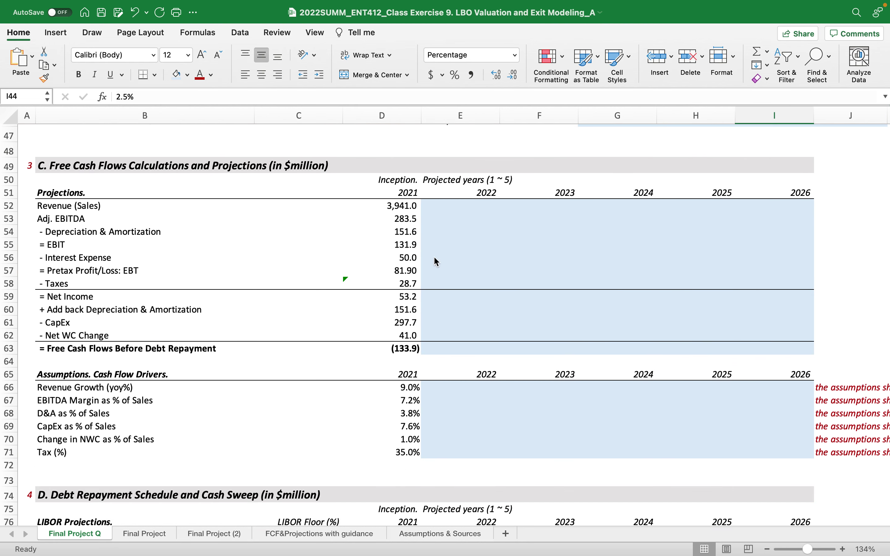
scroll(275, 405, "down", 4)
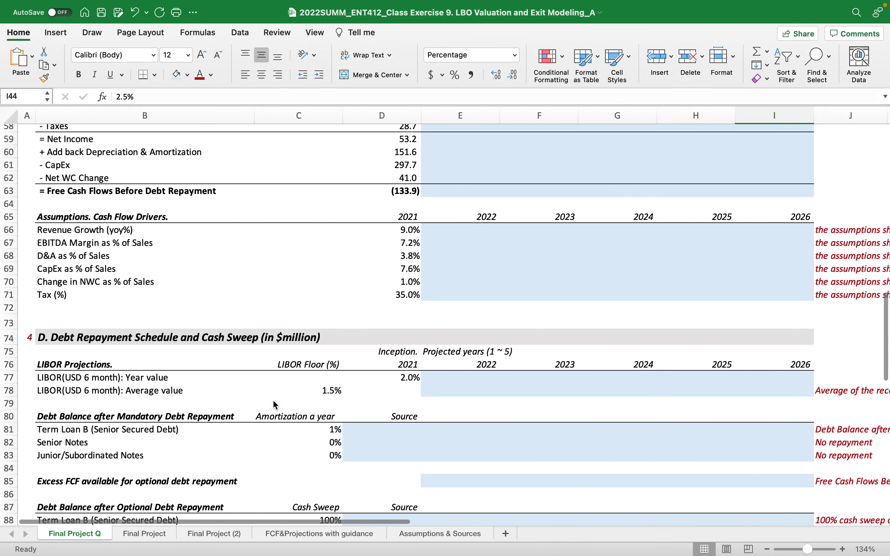
scroll(182, 408, "down", 1)
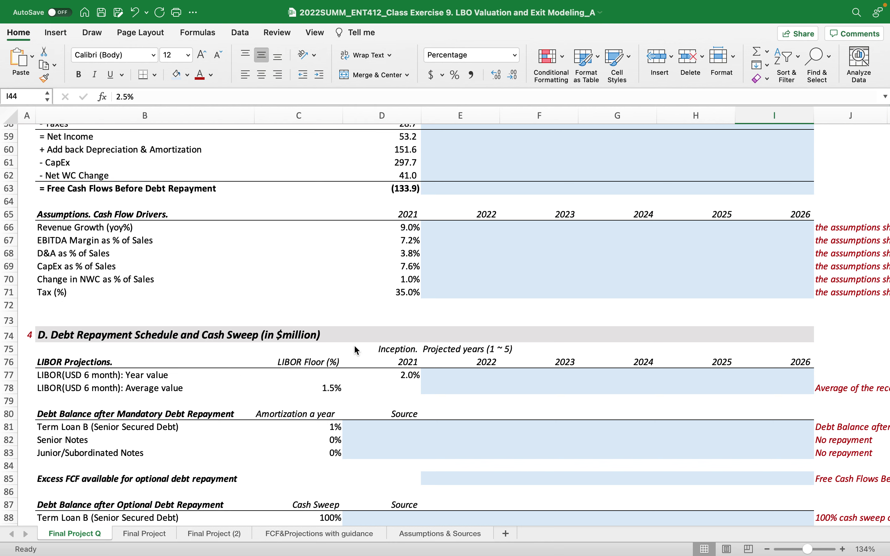
scroll(354, 345, "up", 5)
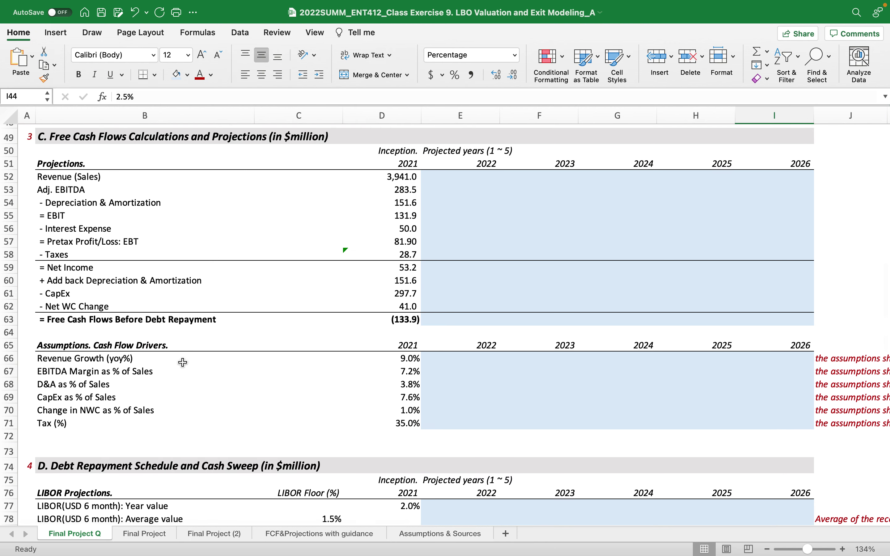
scroll(439, 463, "down", 20)
scroll(442, 462, "up", 10)
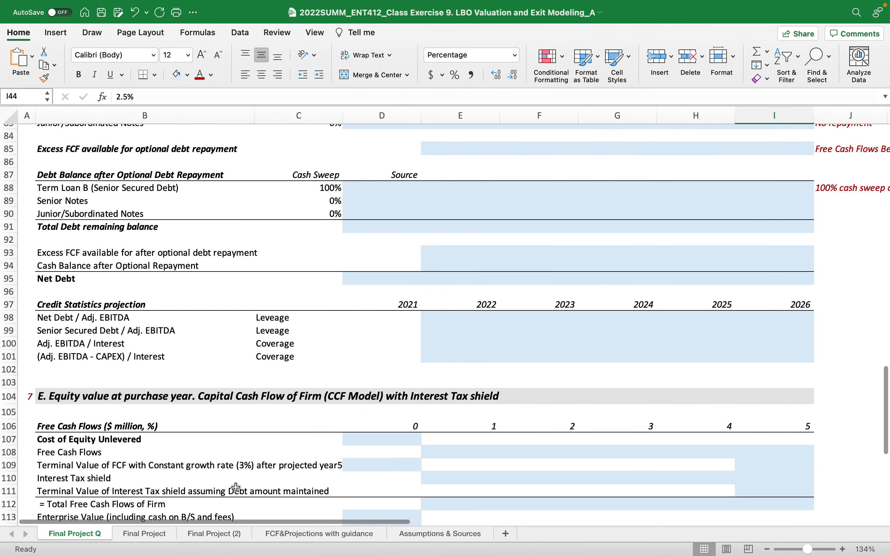
scroll(236, 488, "down", 1)
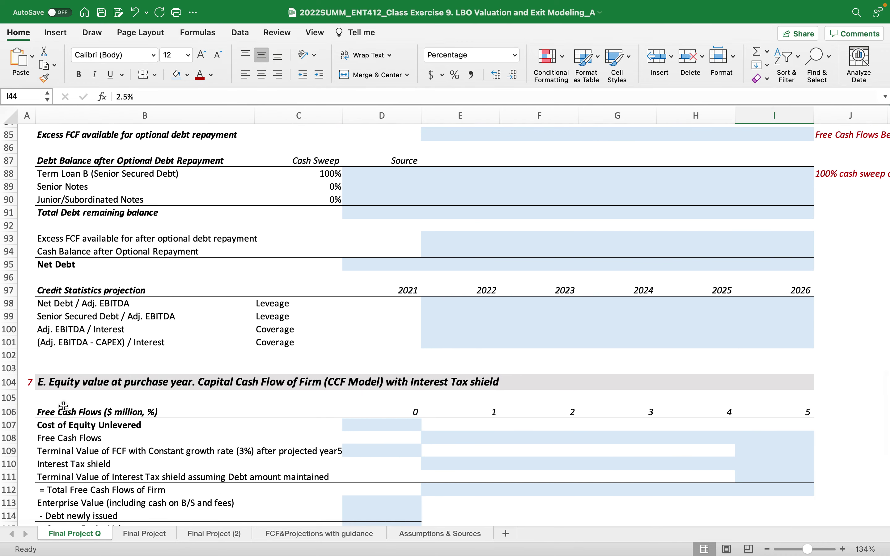
scroll(333, 404, "up", 13)
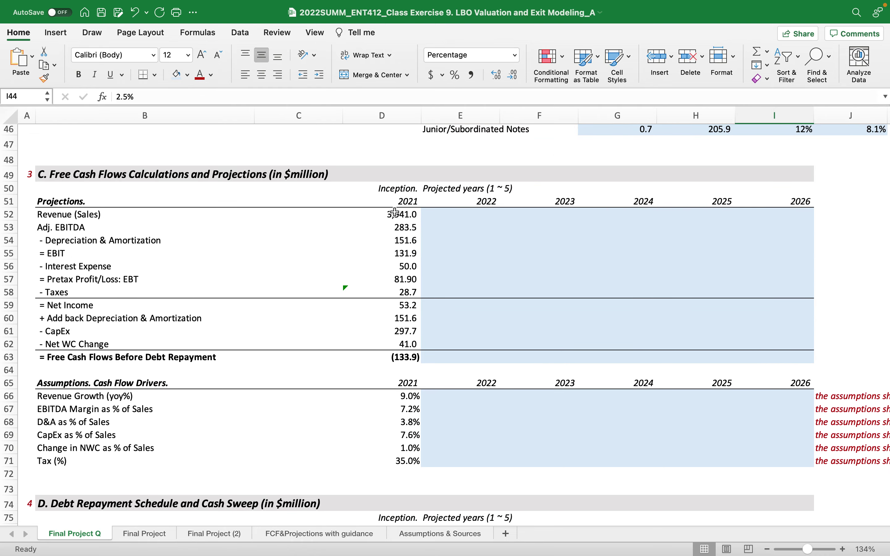
Step: Examine the 2021 figures and line items in section C, from Revenue down through D&A add-back, CapEx and Net WC Change
left_click(389, 221)
left_click_drag(389, 221, 389, 465)
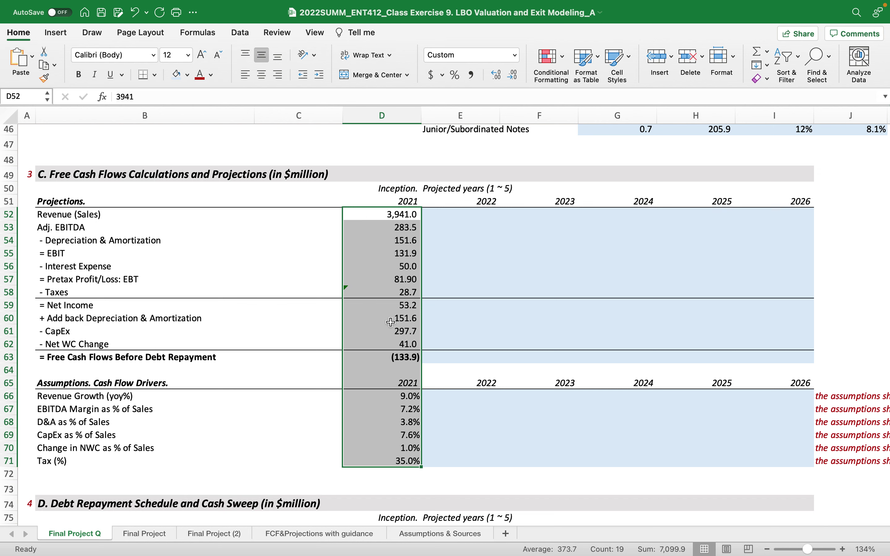
left_click(213, 411)
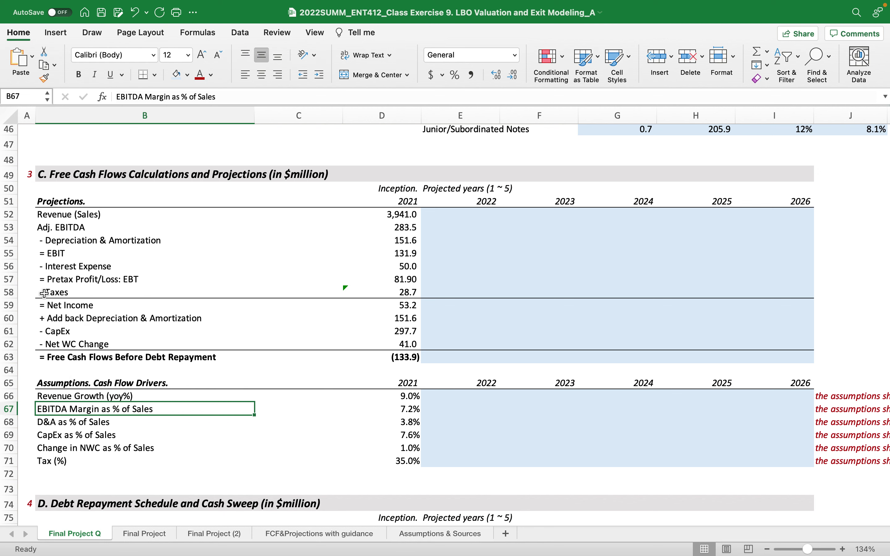
left_click(44, 304)
left_click(51, 216)
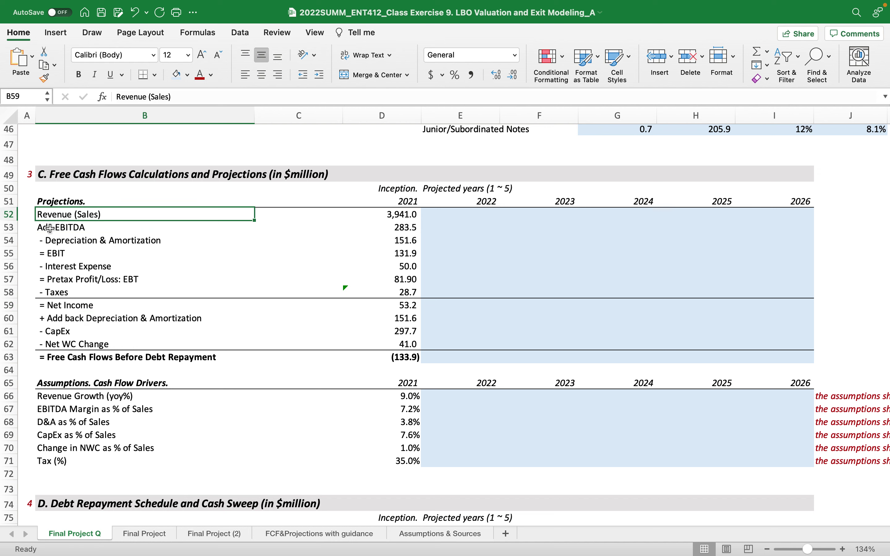
left_click_drag(50, 228, 48, 305)
left_click(44, 319)
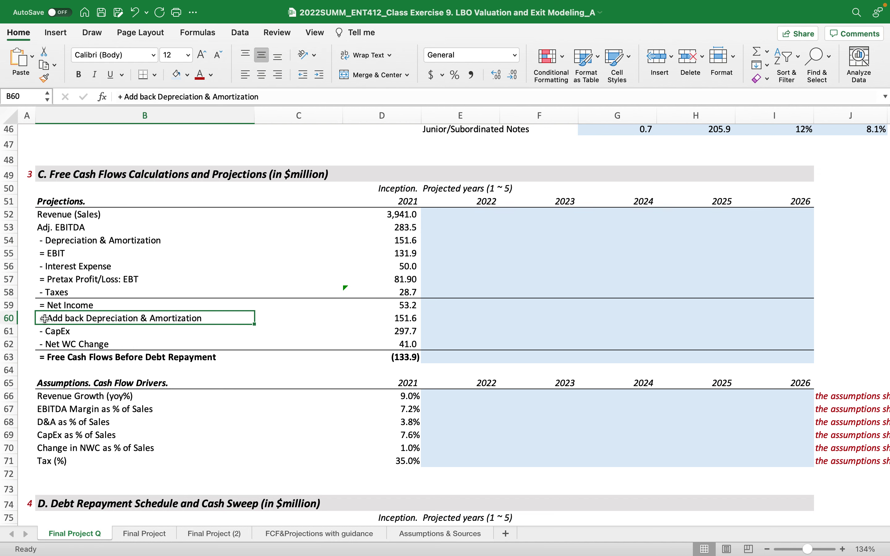
left_click(44, 332)
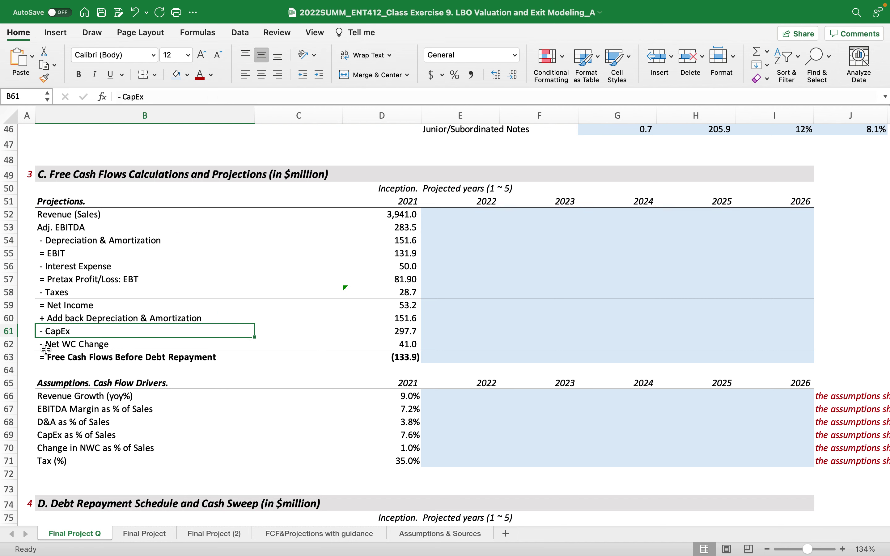
left_click(46, 344)
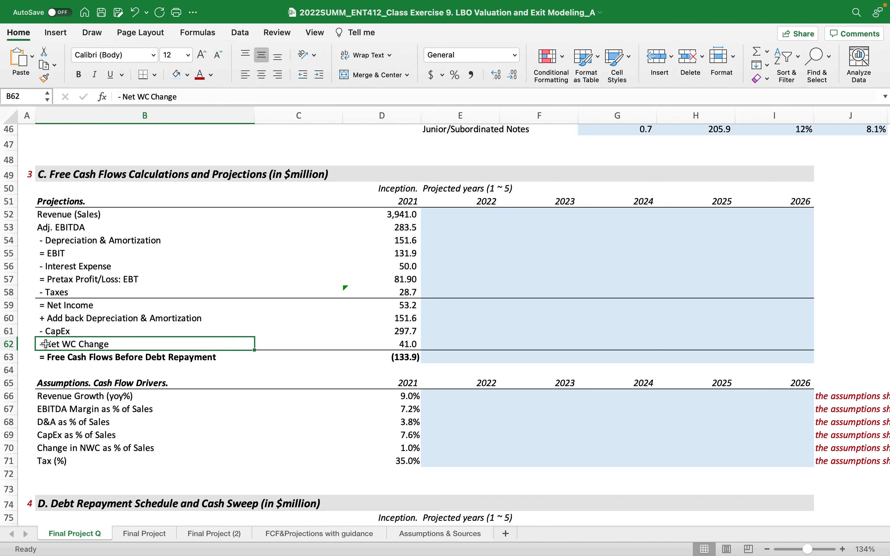
left_click(45, 319)
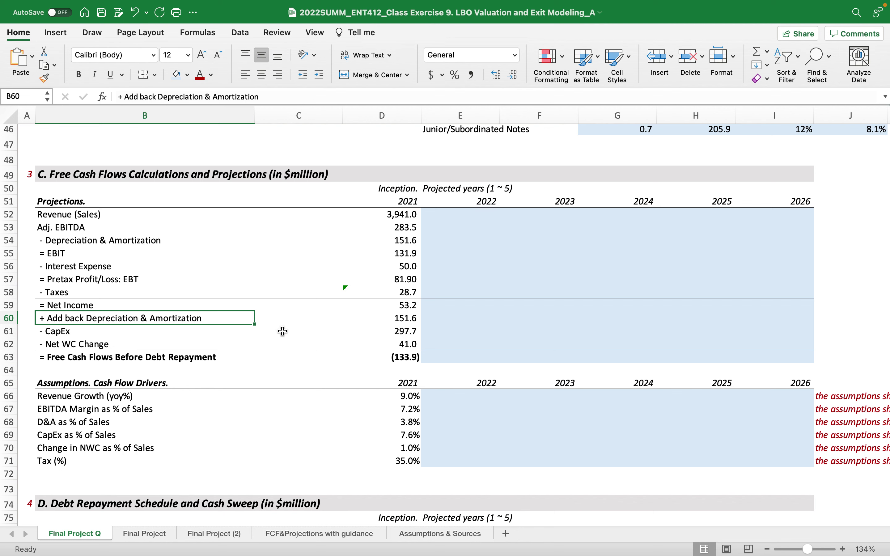
left_click(77, 332)
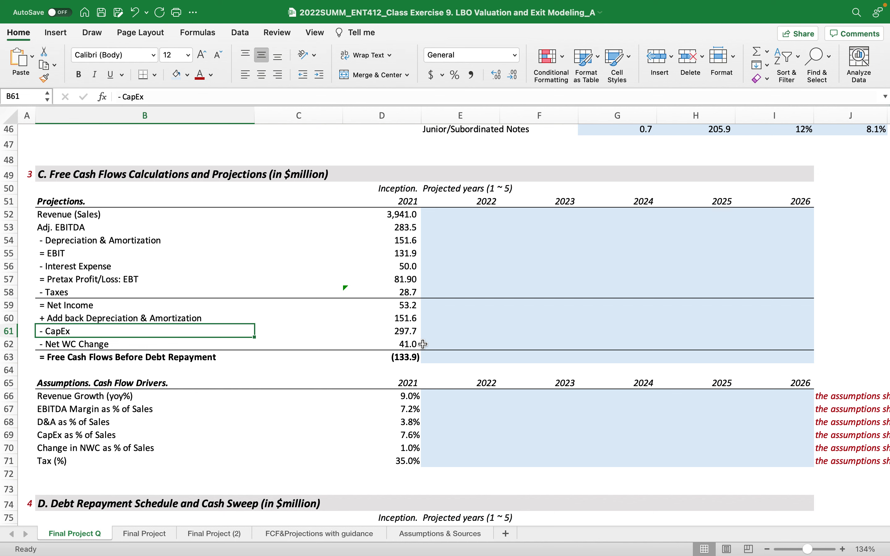
left_click(400, 330)
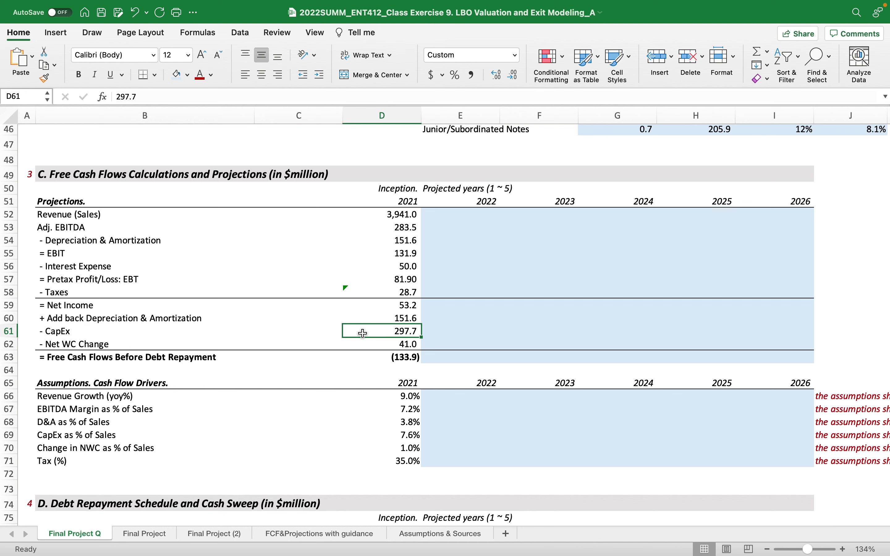
left_click(395, 344)
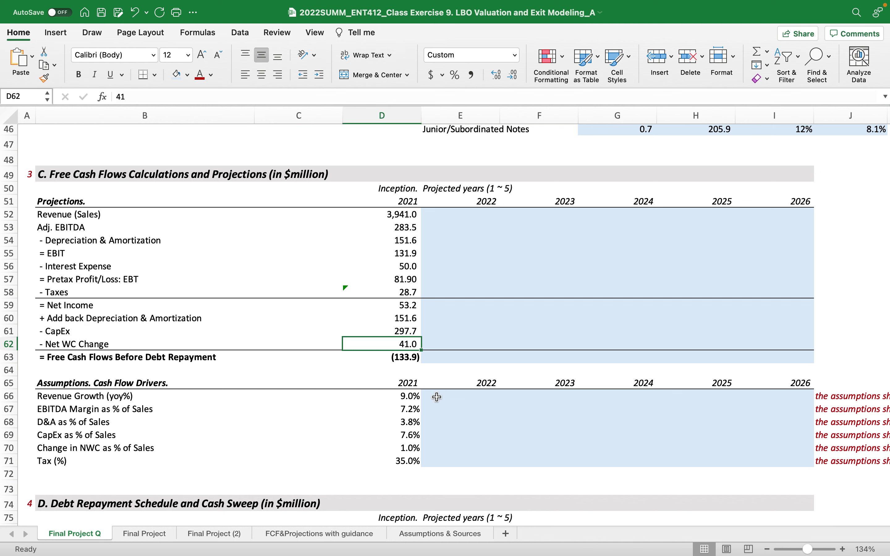
Step: Enter the Revenue Growth (yoy%) assumptions for 2022 to 2026 as 6%, 4%, 5%, 6% and 7%
left_click(483, 396)
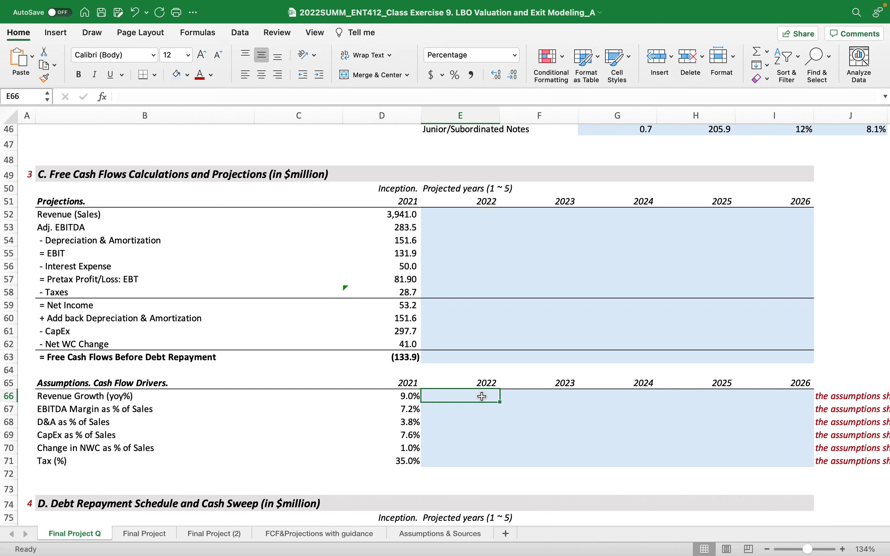
type("6")
key("Tab")
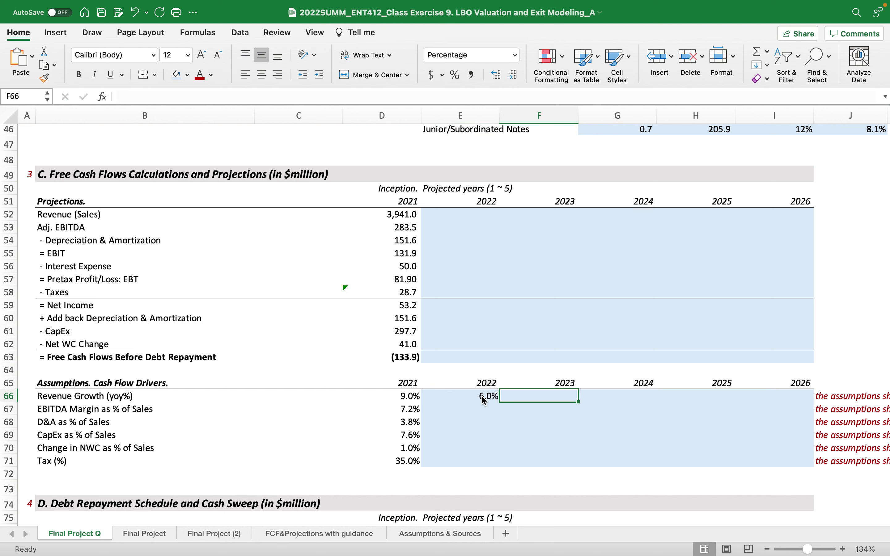
type("4")
key("Tab")
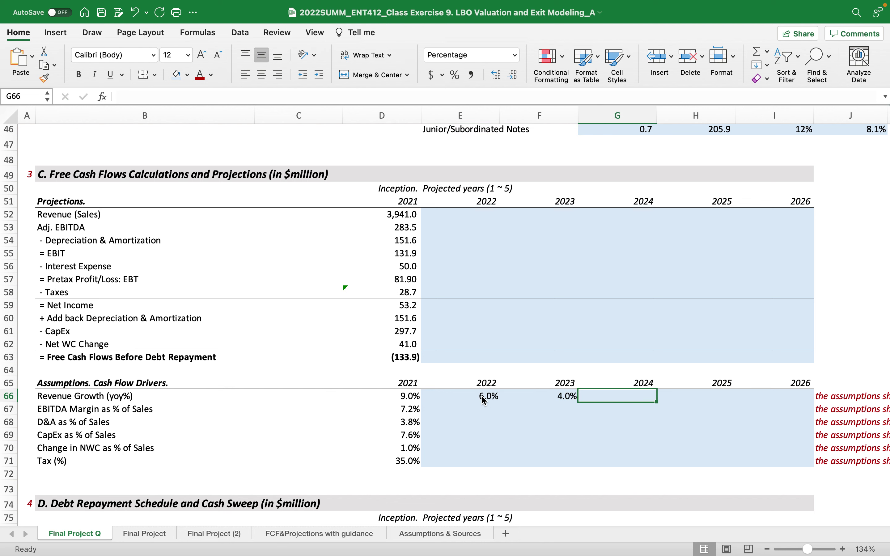
type("5")
key("Tab")
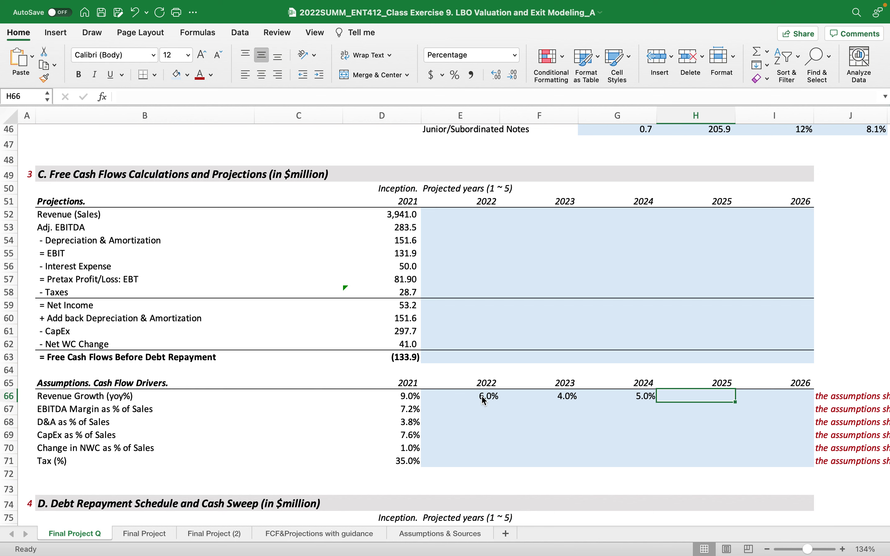
type("6")
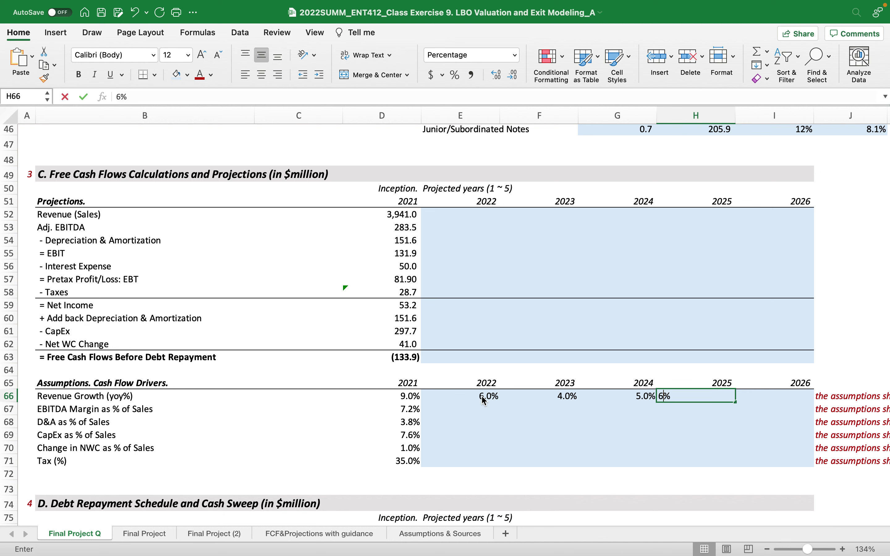
key("Tab")
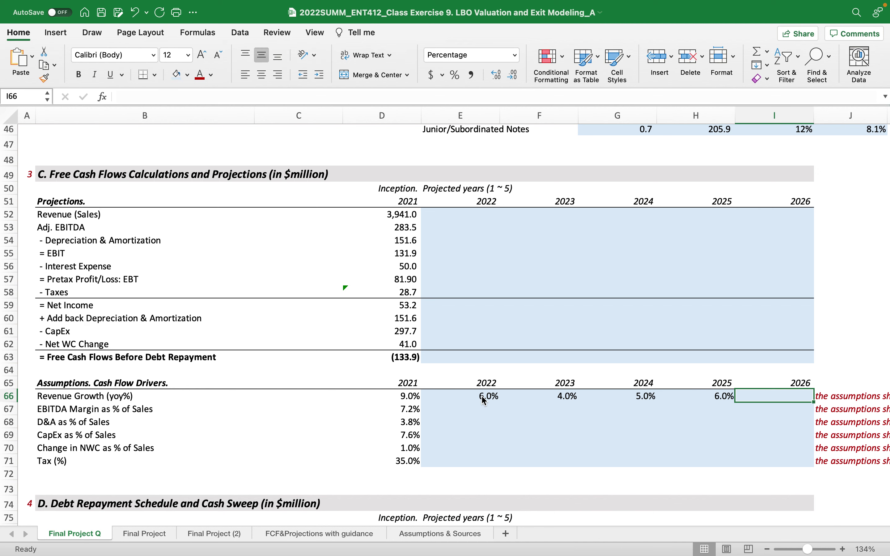
type("7")
key("Tab")
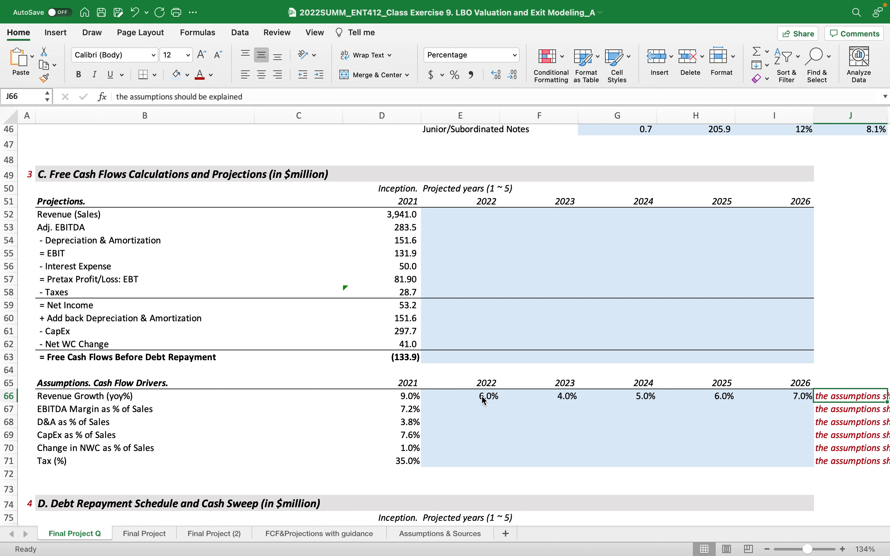
key("Left")
key("Left")
key("Left")
key("Left")
key("Left")
key("Right")
key("Right")
key("Right")
key("Right")
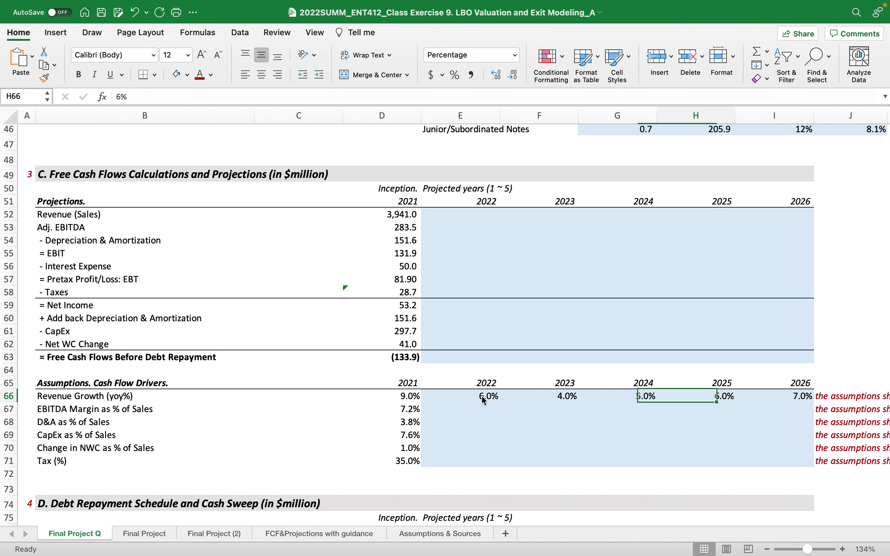
Step: Enter 10% as the EBITDA Margin as % of Sales for every projected year from 2022 to 2026
key("Left")
key("Left")
key("Left")
key("Left")
key("Down")
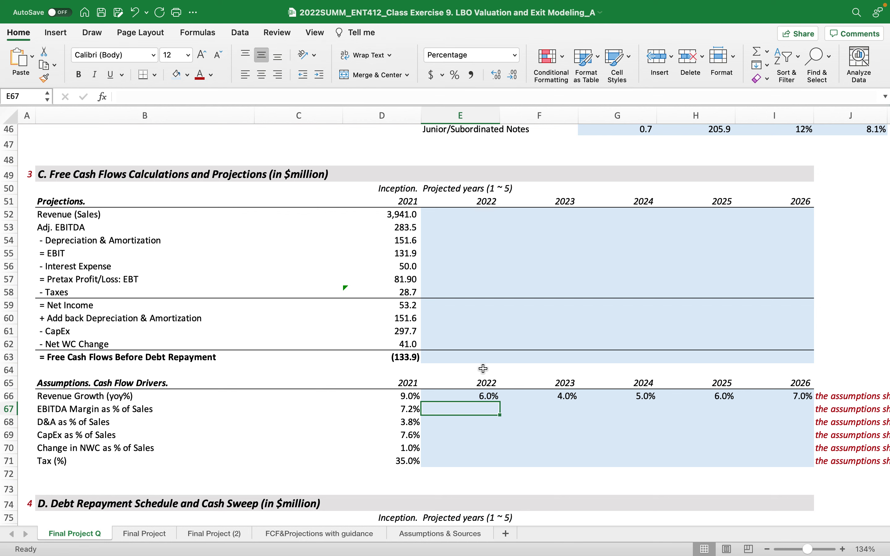
type("10")
key("Tab")
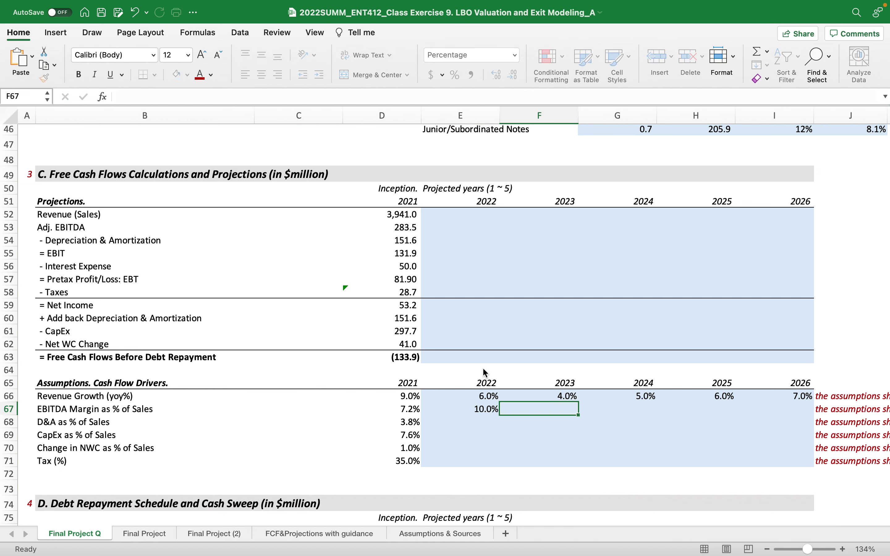
type("10")
key("Tab")
type("10")
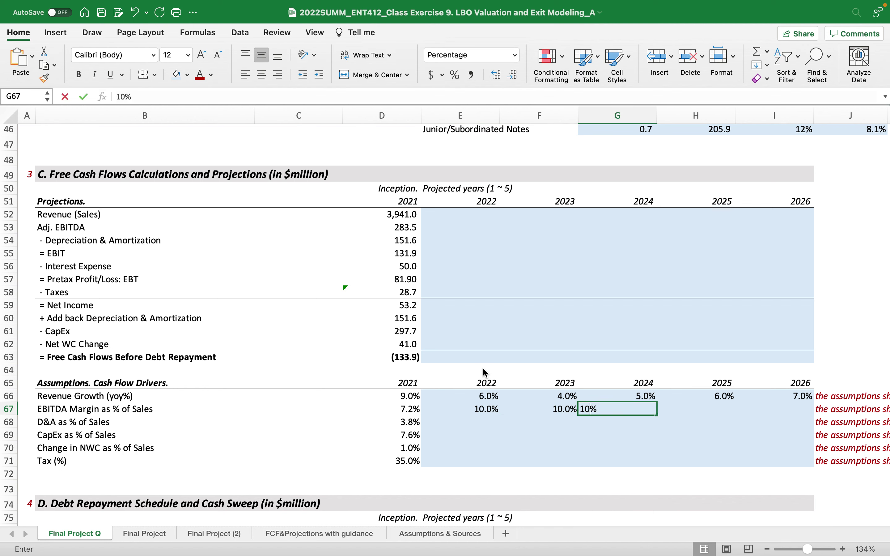
key("Tab")
type("10")
key("Tab")
type("10")
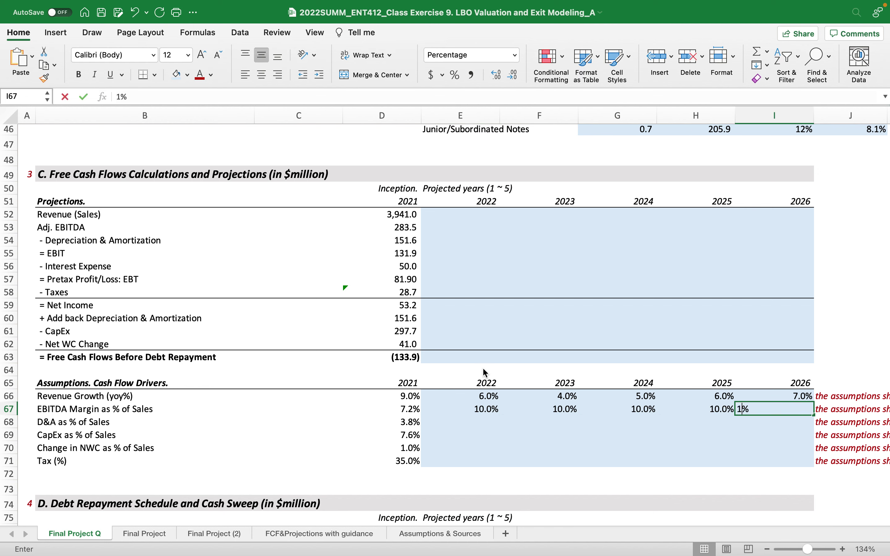
key("shift+Tab")
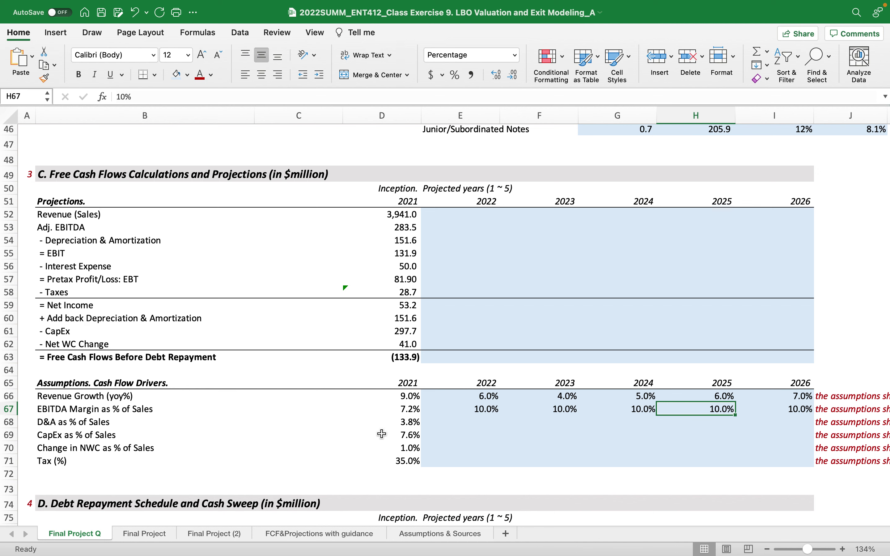
Step: Check the 2021 EBITDA margin formula and set the 2022 D&A as % of Sales to 3.6%
left_click(383, 407)
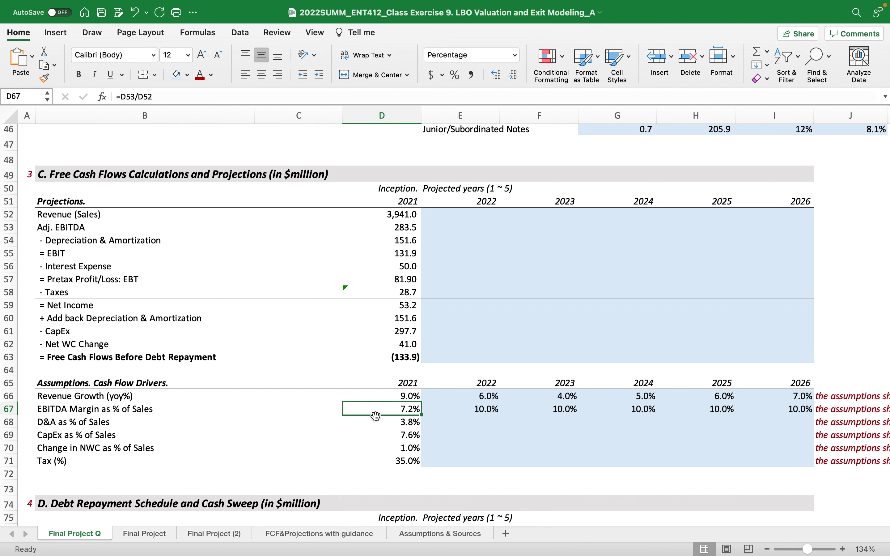
left_click(480, 411)
left_click(394, 409)
left_click(468, 424)
type("3.6")
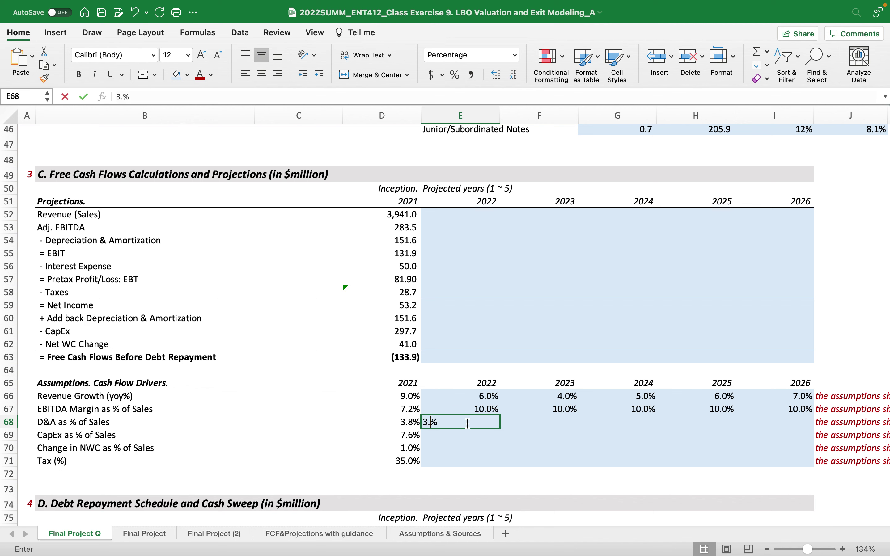
key("Tab")
Step: Try to set the 2023 D&A as % of Sales with a formula referencing the 2022 percentage
type("=")
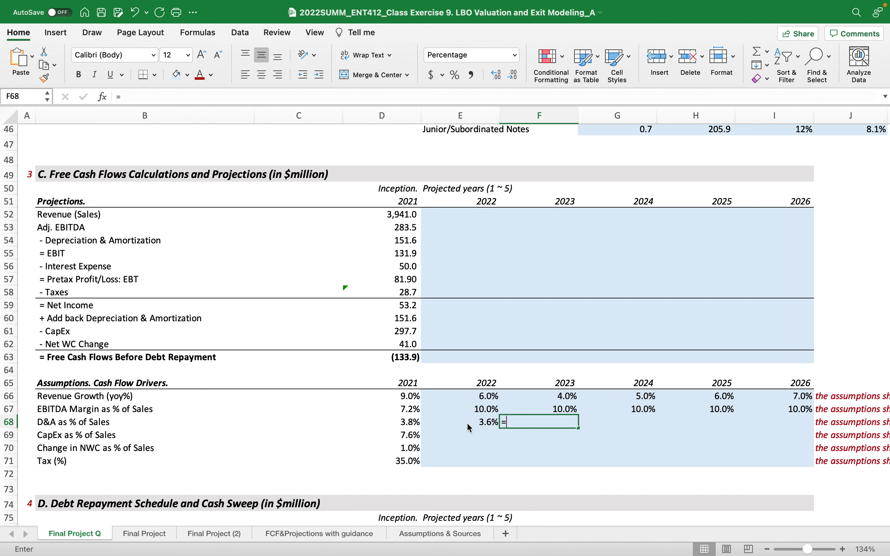
left_click(456, 418)
key("Right")
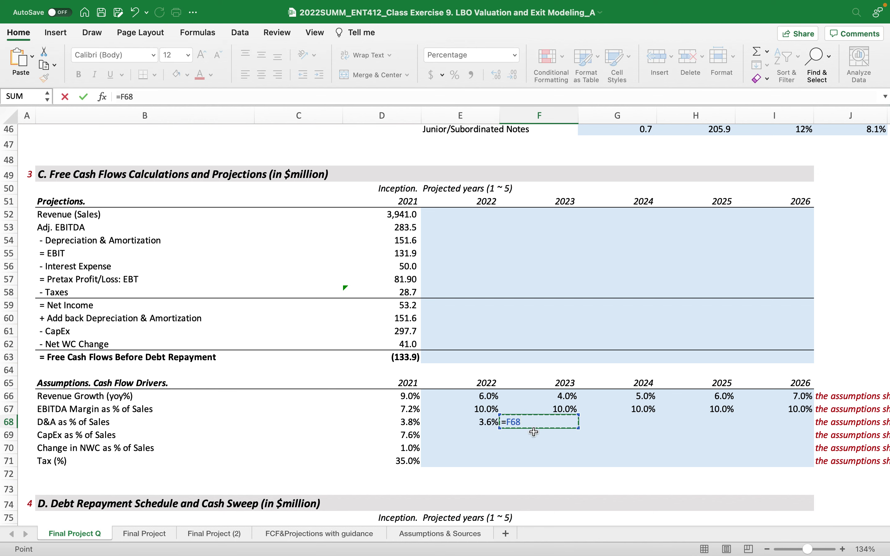
key("Return")
left_click(444, 271)
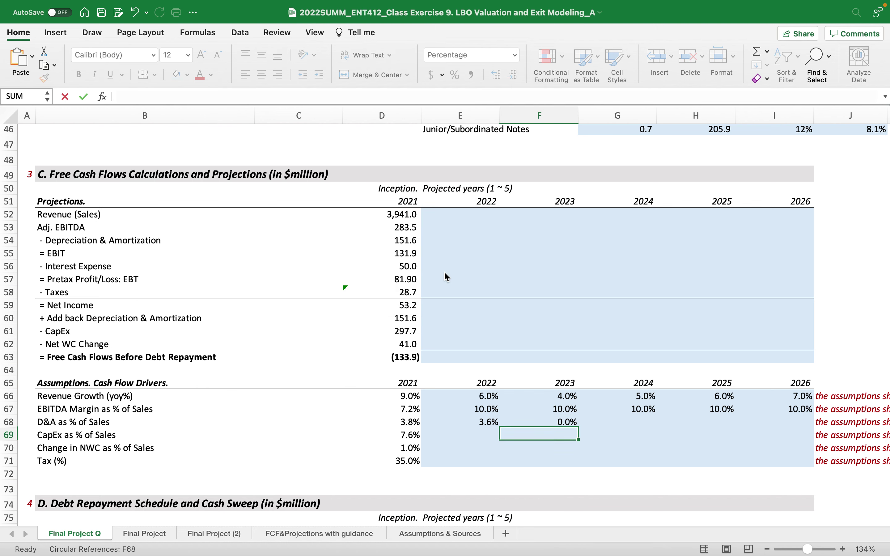
Step: Set the 2023 D&A as % of Sales equal to the 2022 percentage with =E68 and extend the formula through 2026
left_click(481, 427)
key("Right")
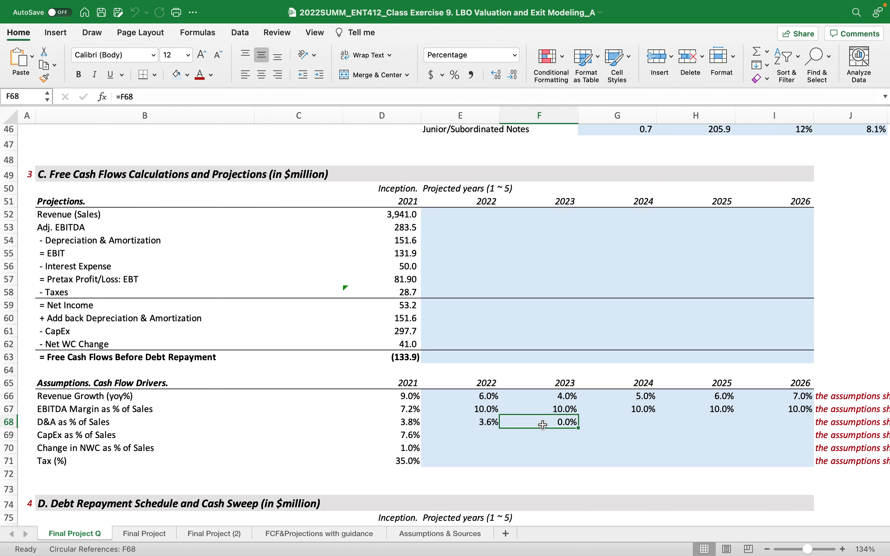
type("=")
left_click(488, 422)
key("Return")
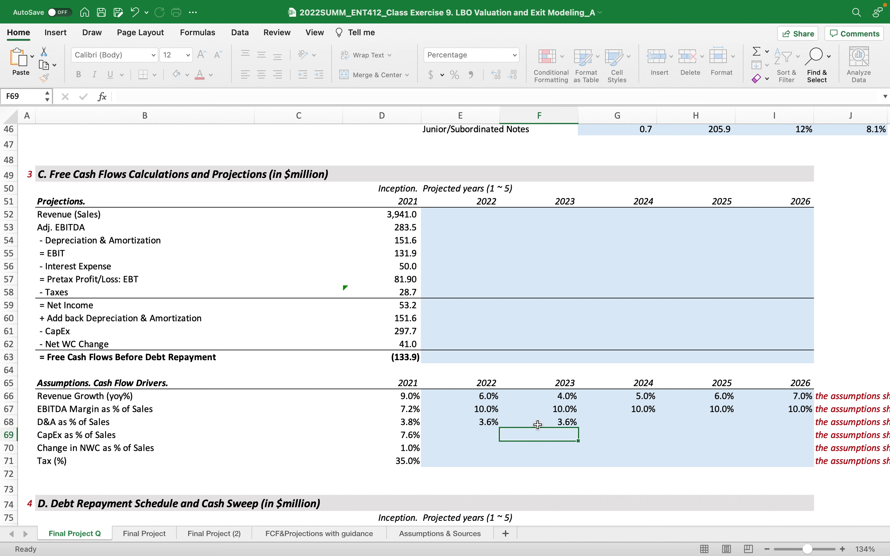
left_click(534, 422)
left_click_drag(578, 429, 800, 416)
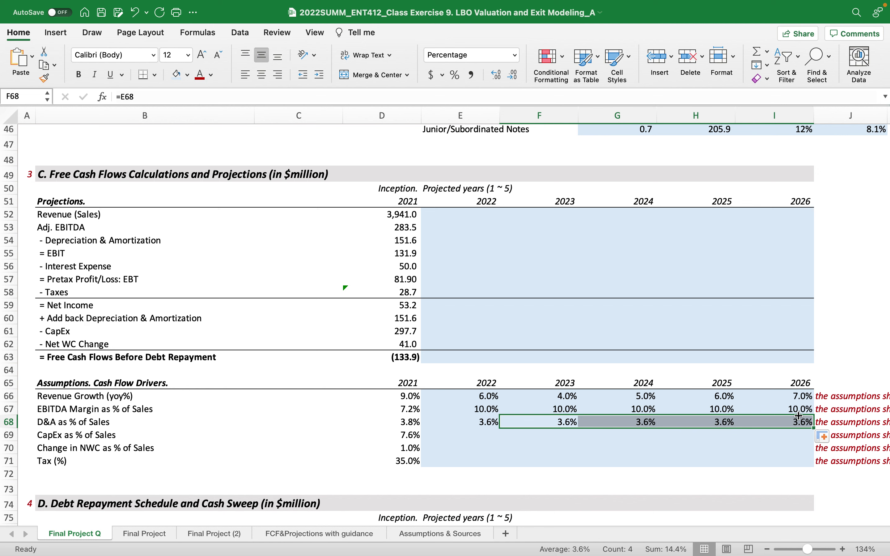
Step: Review the D&A as % of Sales and Revenue Growth assumptions against the 2022 Depreciation & Amortization and EBIT projection cells
key("Left")
key("Down")
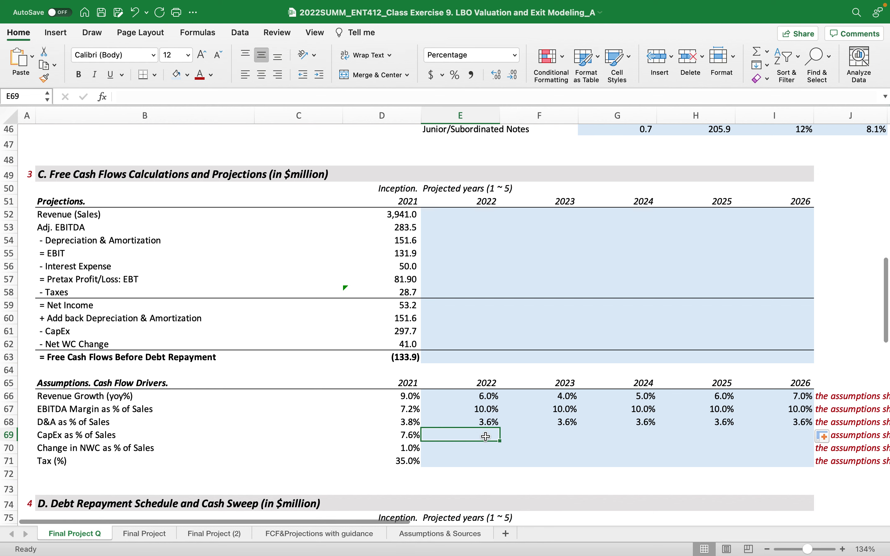
left_click(475, 423)
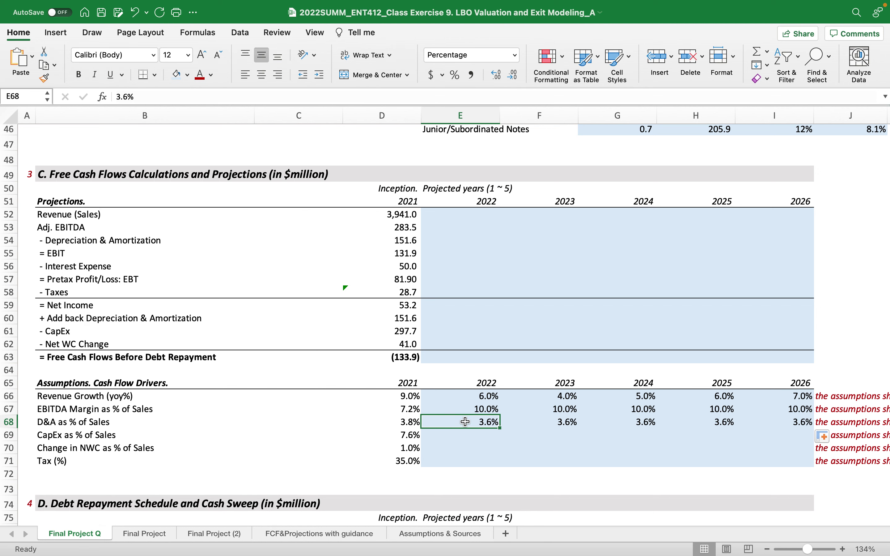
left_click(471, 254)
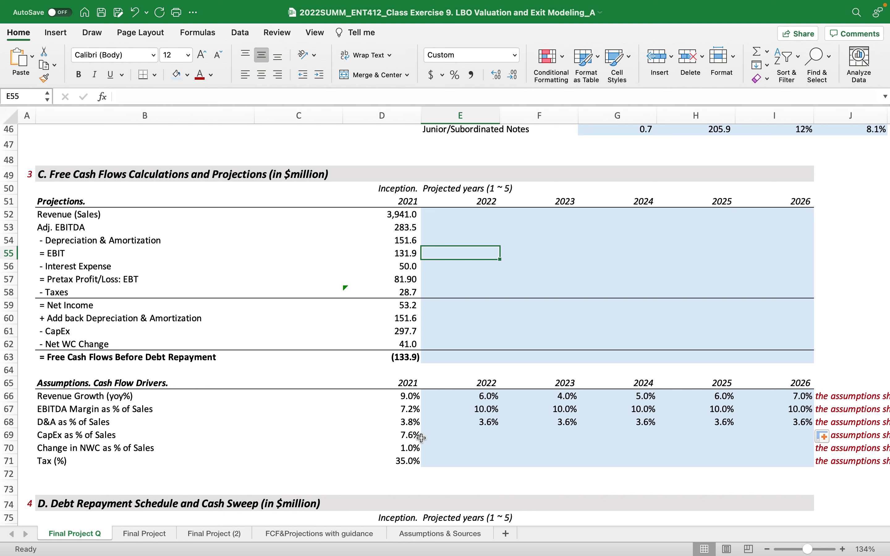
left_click(486, 426)
left_click(566, 422)
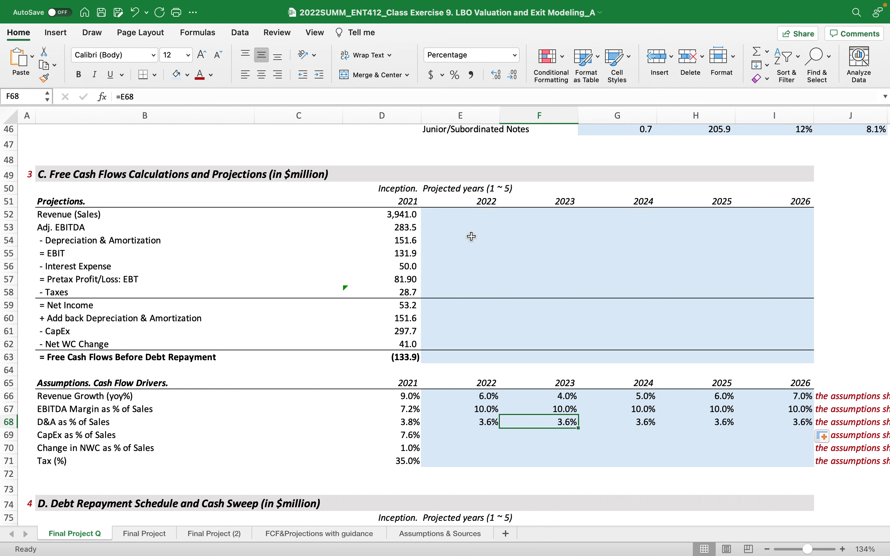
left_click(462, 241)
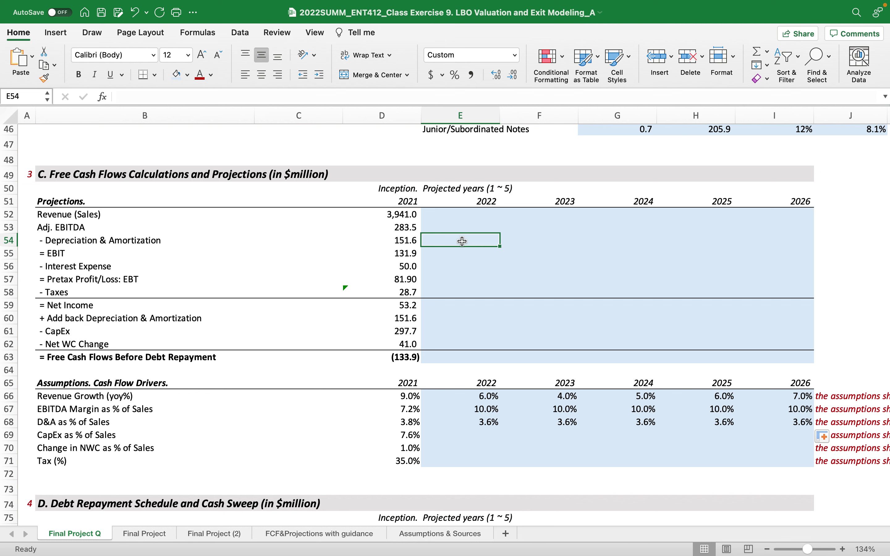
left_click(479, 397)
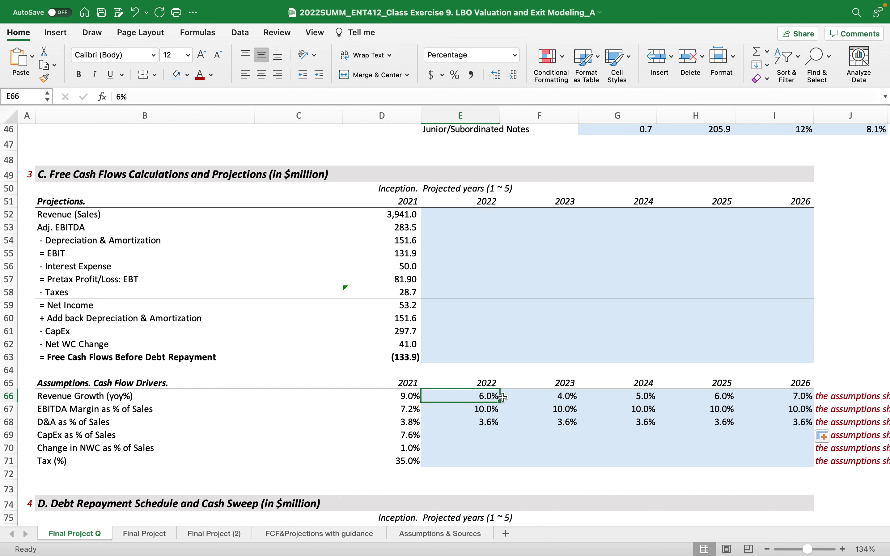
Step: Enter the CapEx as % of Sales assumptions for 2022 to 2026 as 3%, 2.5%, 2%, 1.5% and 1%
left_click(484, 432)
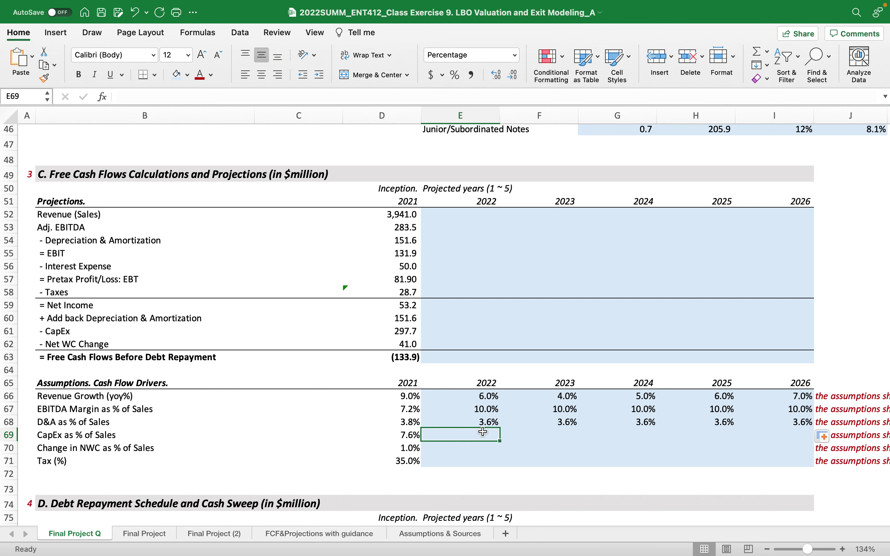
type("3")
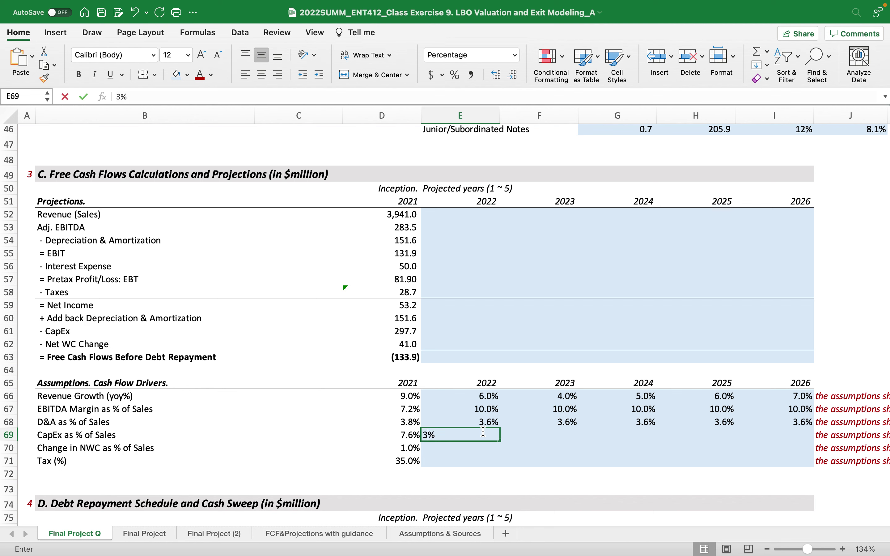
key("Tab")
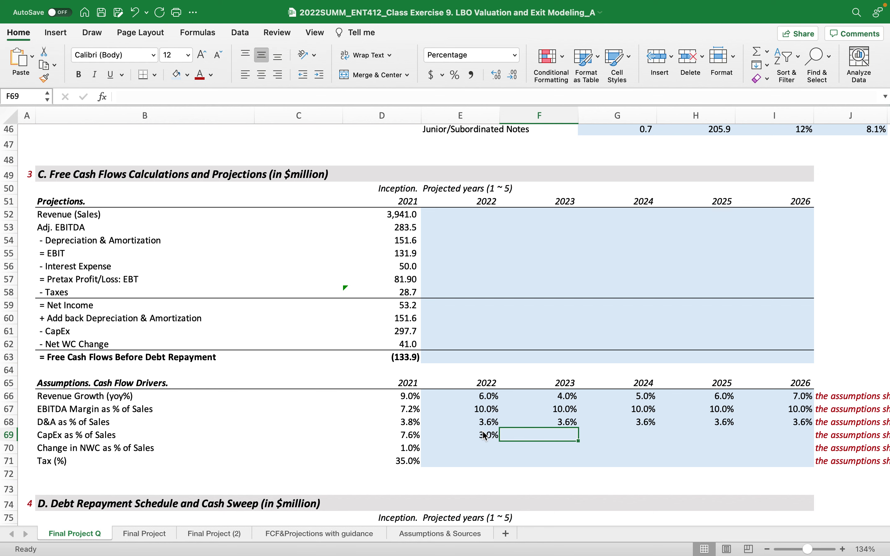
type("2.5")
key("Tab")
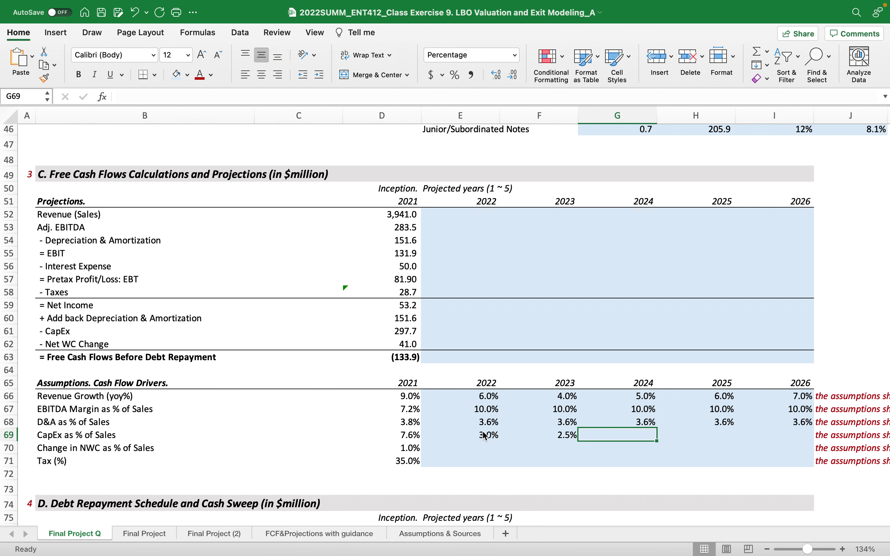
type("2")
key("Tab")
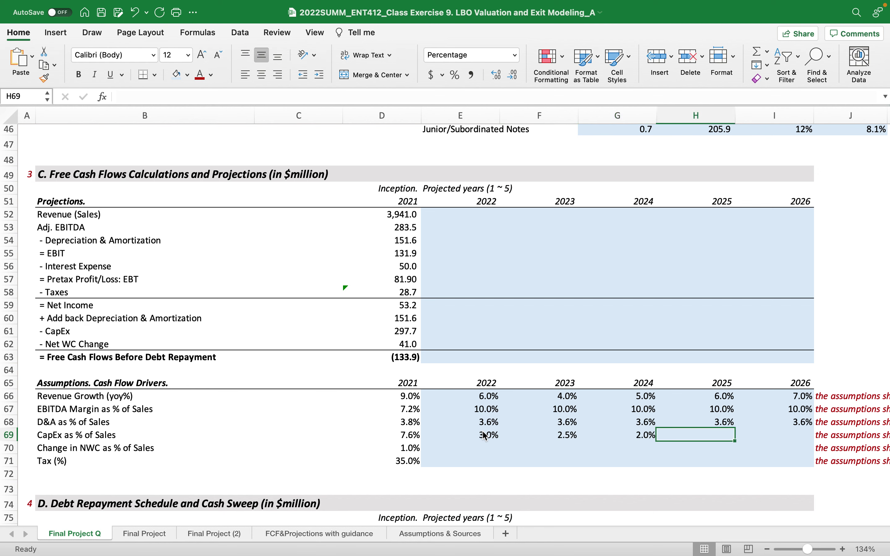
type("1.5")
key("Tab")
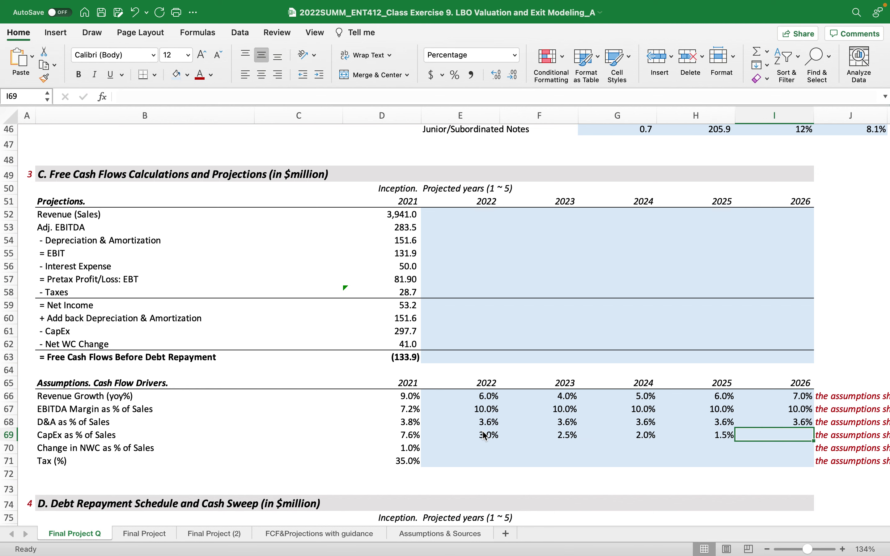
type("1")
key("Tab")
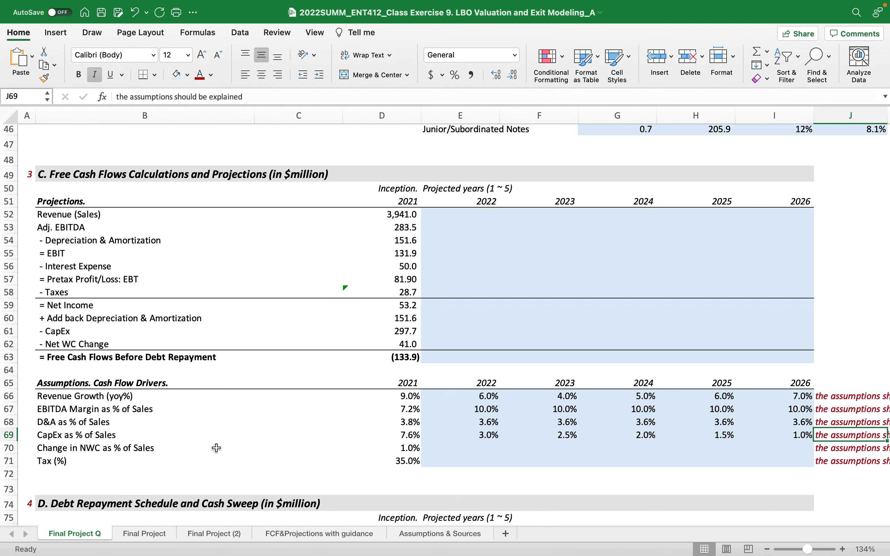
Step: Compare the projected CapEx as % of Sales with the yearly Revenue Growth assumptions and the 2022 CapEx projection cell
left_click(470, 435)
left_click(562, 435)
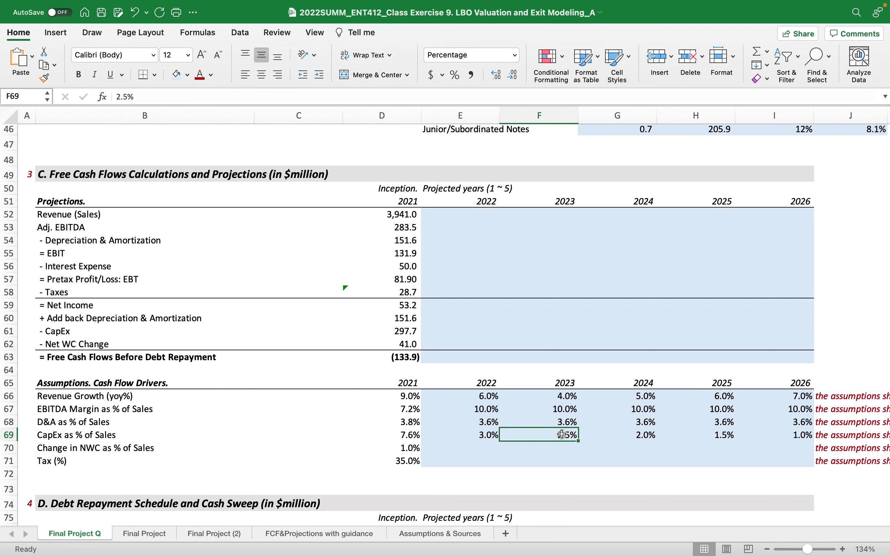
left_click(482, 399)
left_click(572, 396)
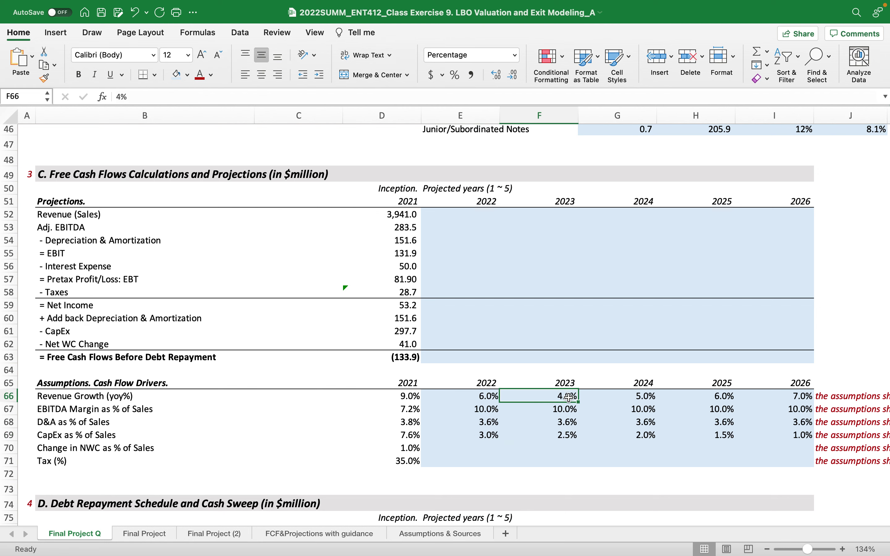
left_click(642, 399)
left_click(708, 397)
left_click(809, 392)
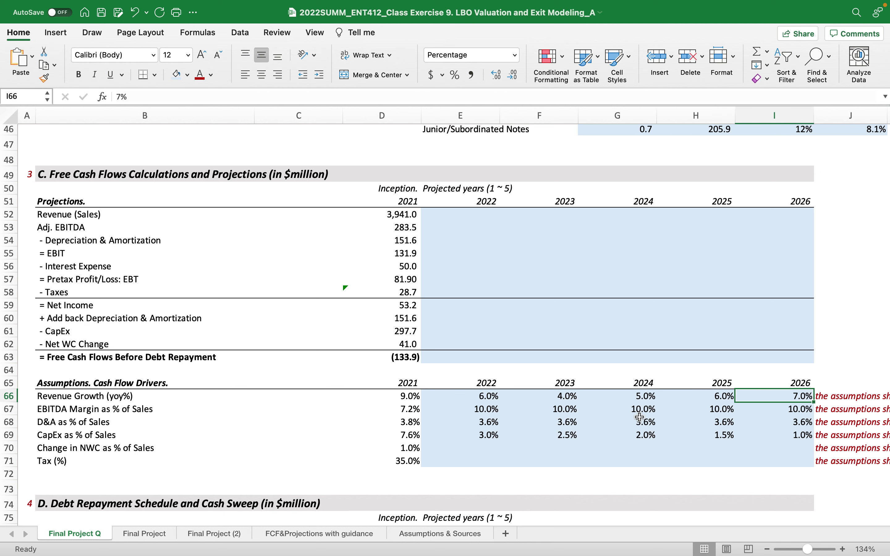
left_click(461, 400)
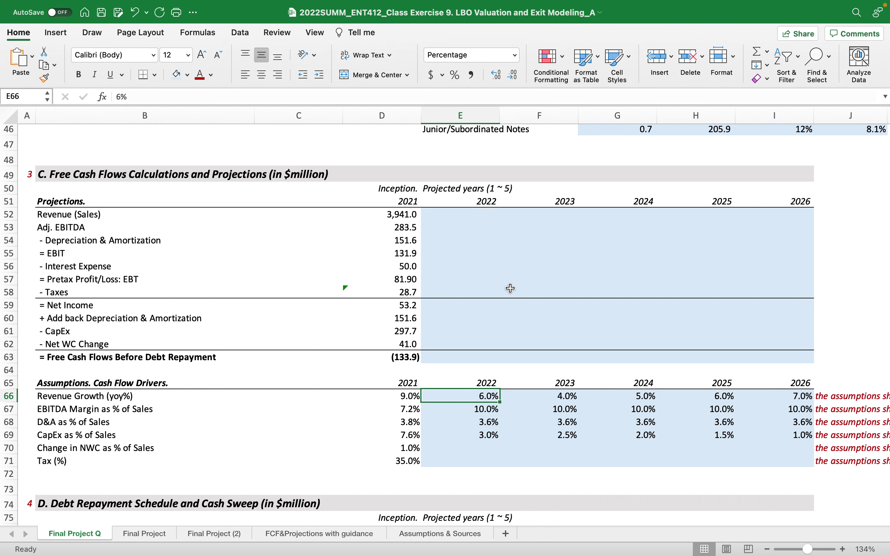
left_click(486, 325)
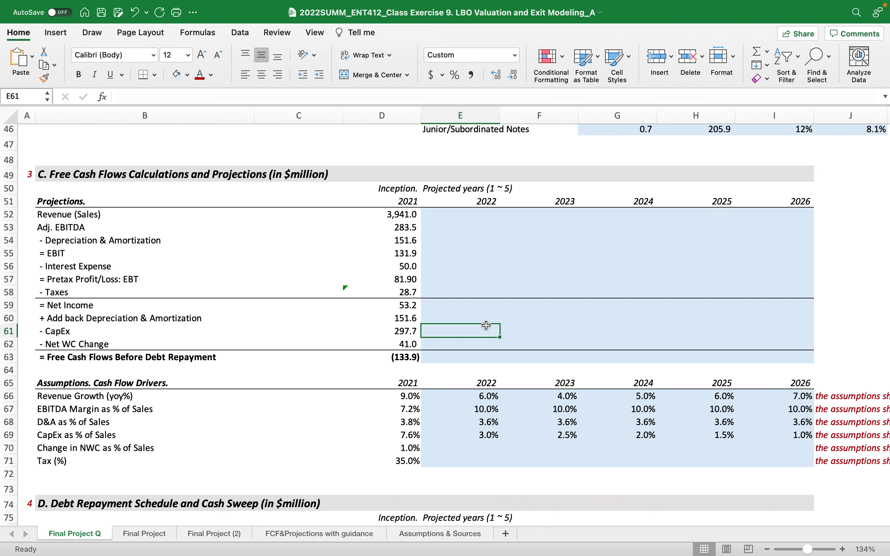
Step: Link the 2022 Change in NWC as % of Sales to the 2021 value with =D70 and extend the formula through 2026
left_click(466, 444)
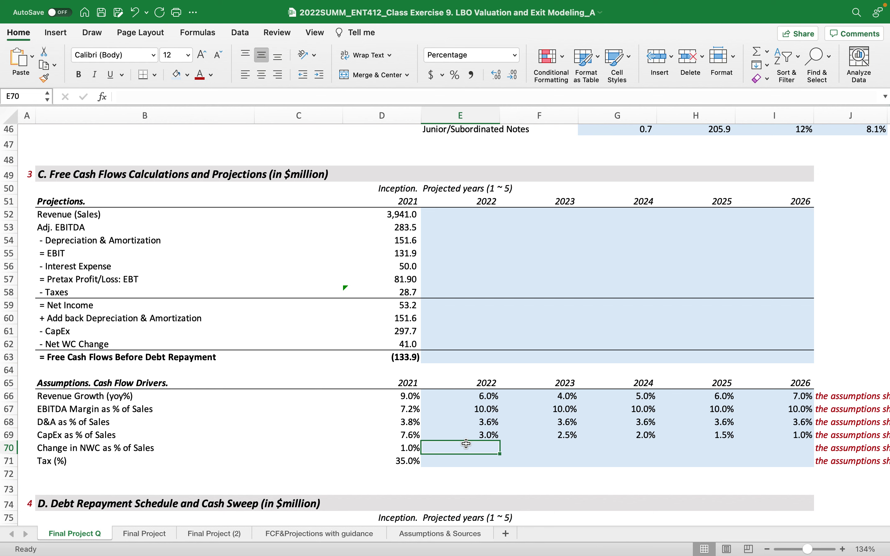
type("=")
key("Left")
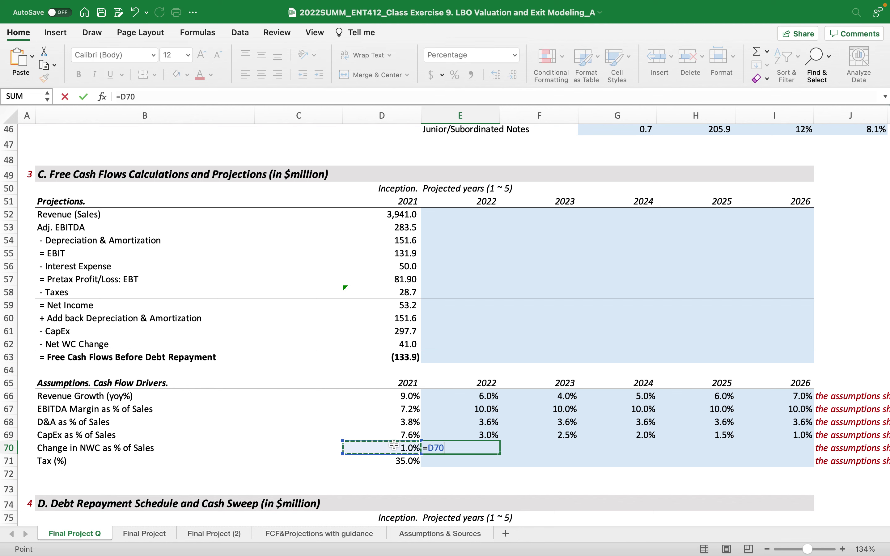
key("Return")
left_click(480, 447)
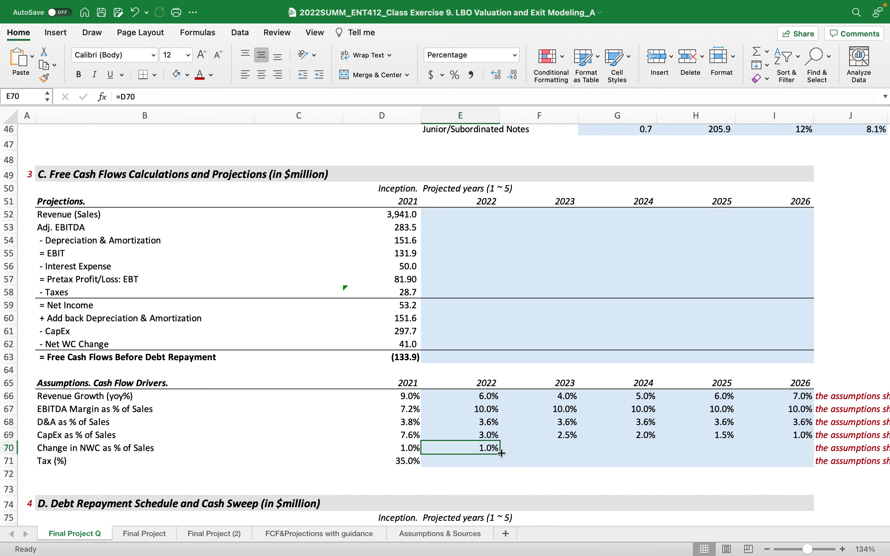
left_click_drag(501, 454, 795, 452)
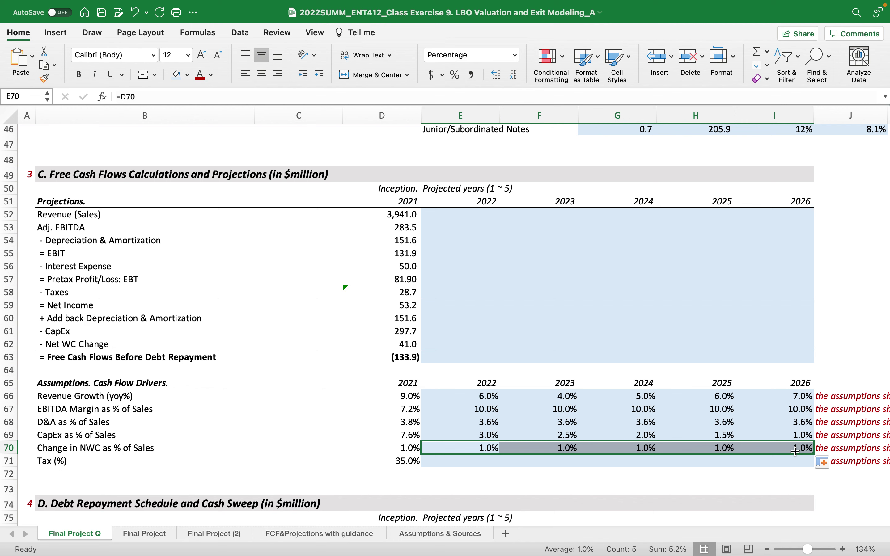
Step: Link the 2022 Tax (%) to the 2021 rate with =D71 and extend the formula through 2026
left_click(460, 461)
type("=")
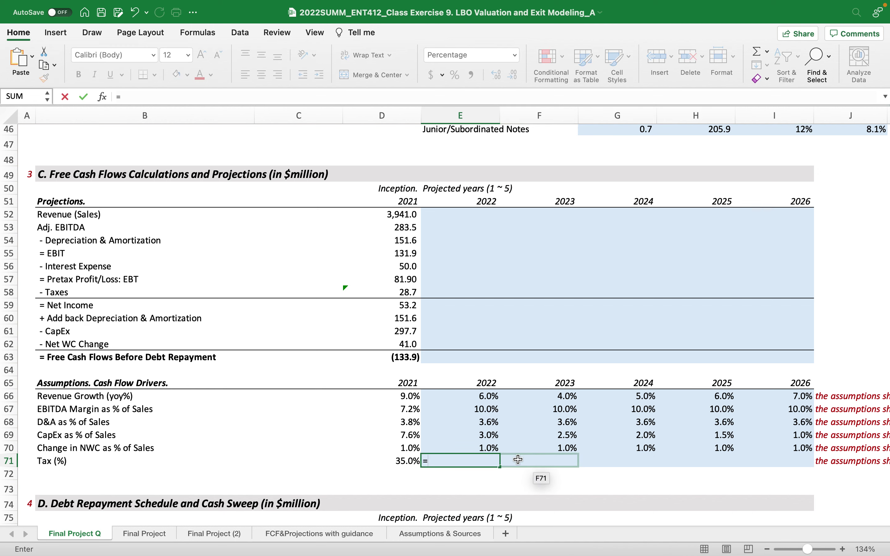
left_click(404, 461)
key("Return")
left_click(485, 461)
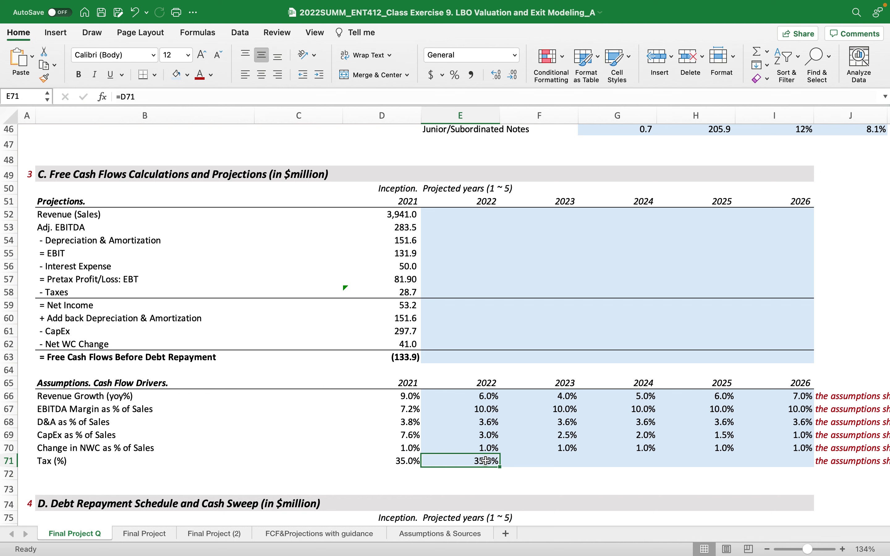
left_click_drag(500, 466, 811, 466)
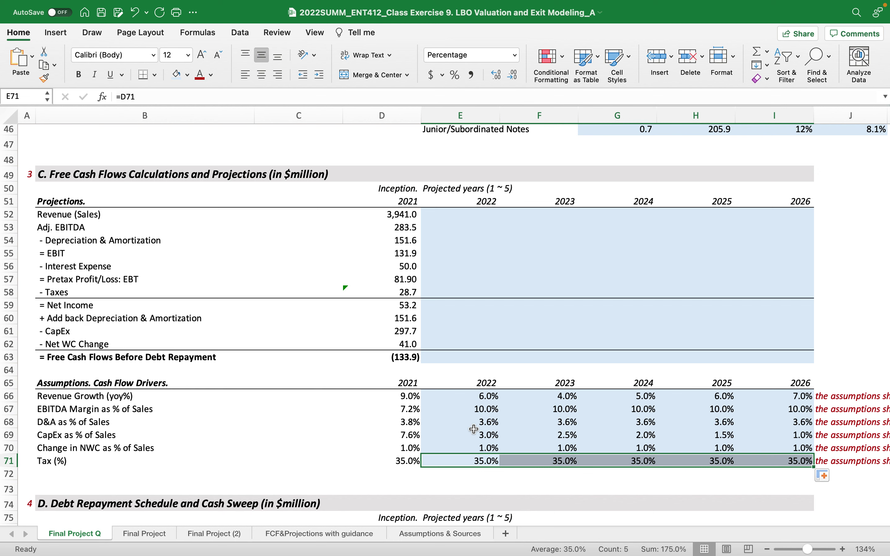
Step: Project 2022 Revenue (Sales) from 2021 revenue and the growth rate with =D52*(1+E66), and extend the formula through 2026
left_click(470, 213)
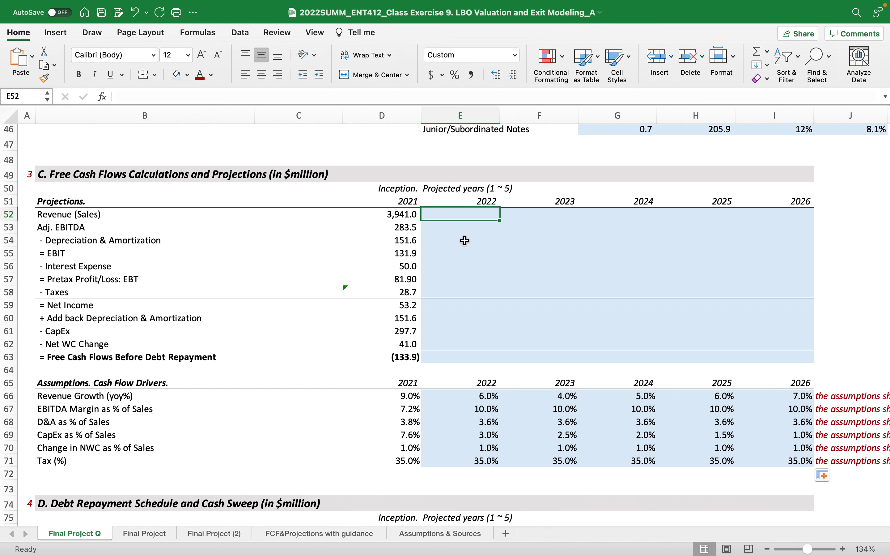
type("=")
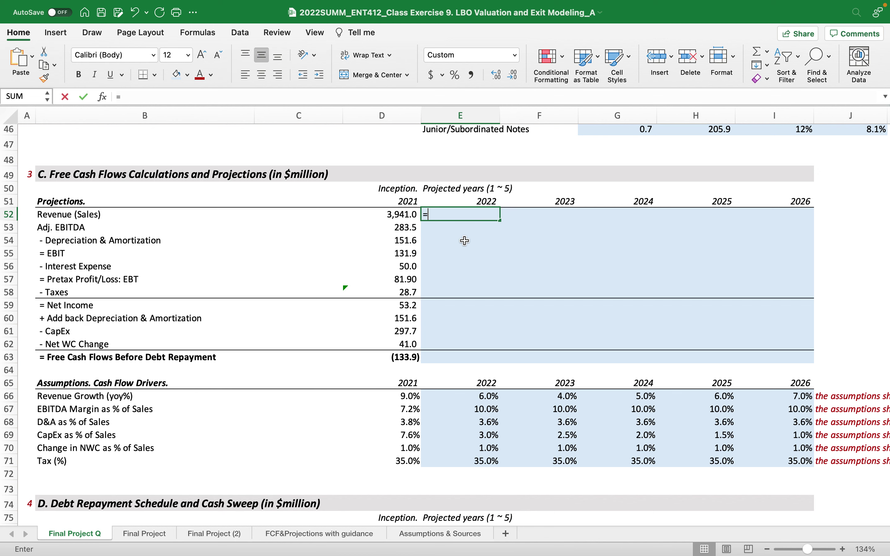
left_click(376, 214)
type("*")
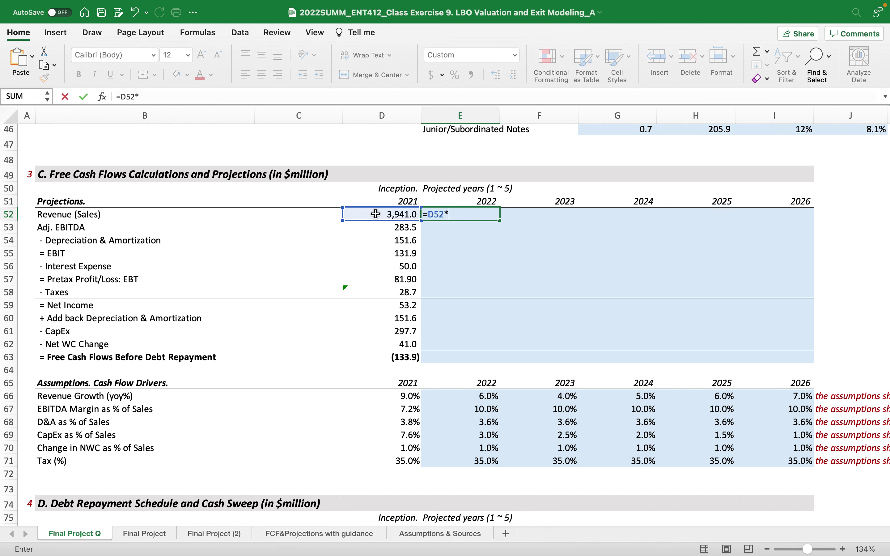
type("(1+")
left_click(462, 395)
type(")")
key("Return")
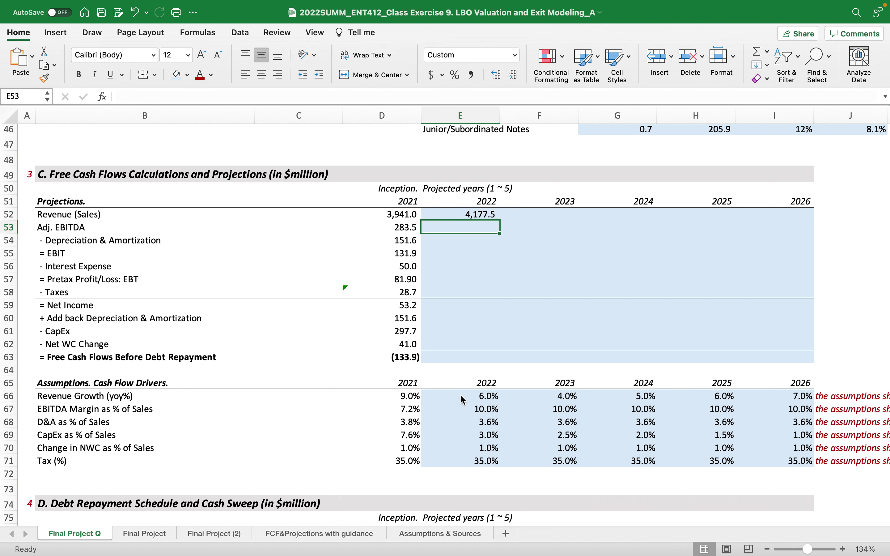
left_click(483, 214)
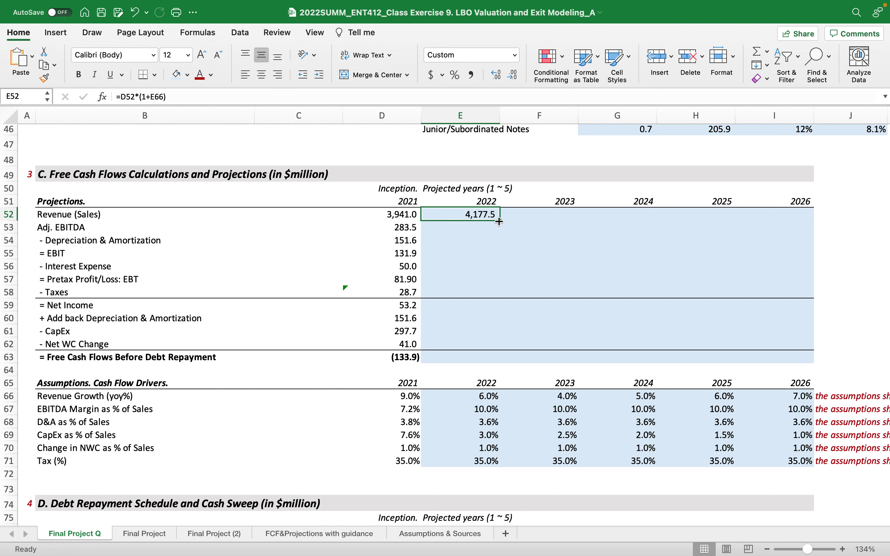
left_click_drag(501, 221, 823, 220)
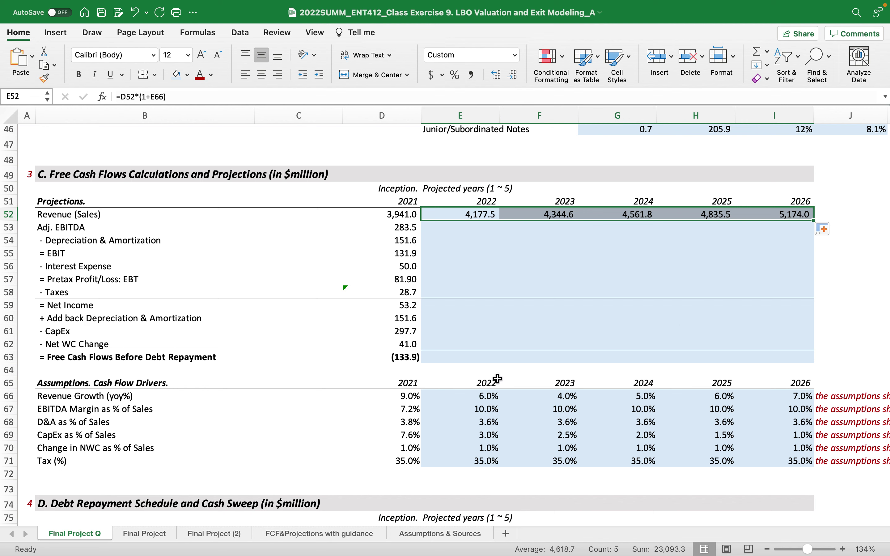
left_click(468, 226)
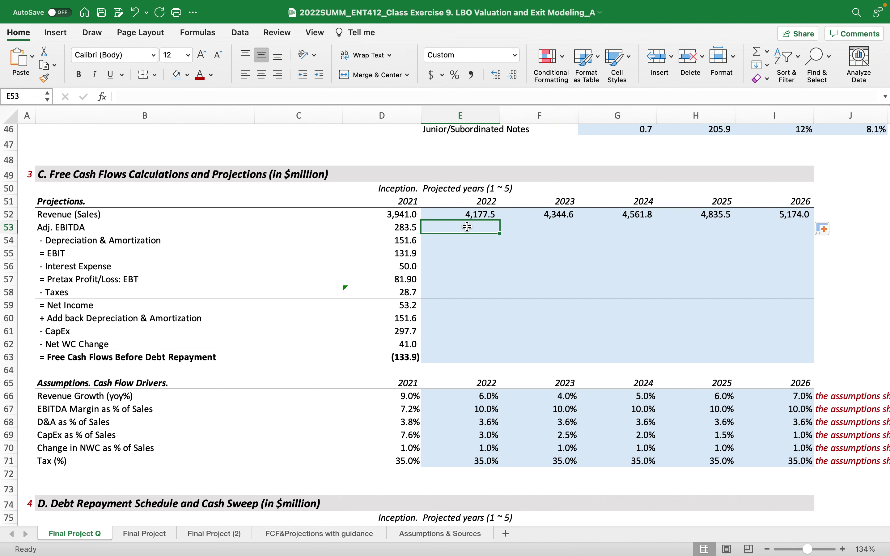
type("=")
left_click(381, 227)
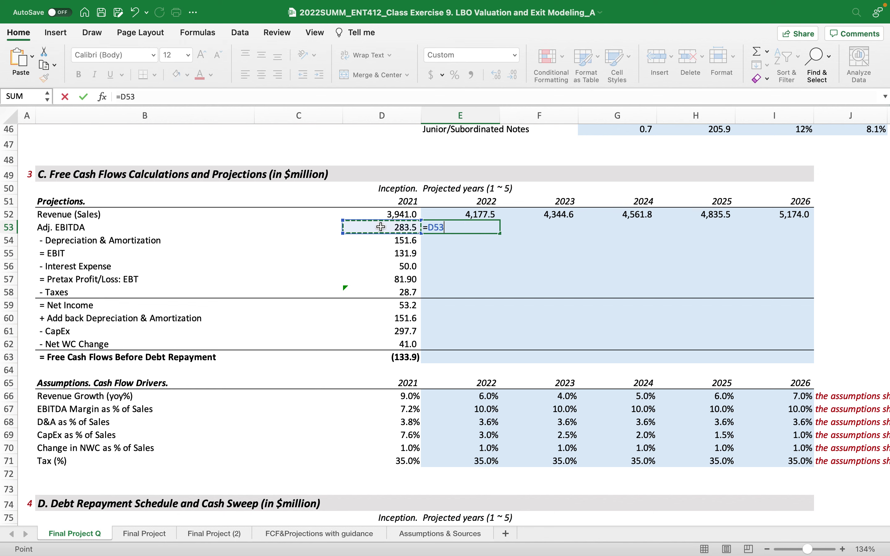
key("BackSpace")
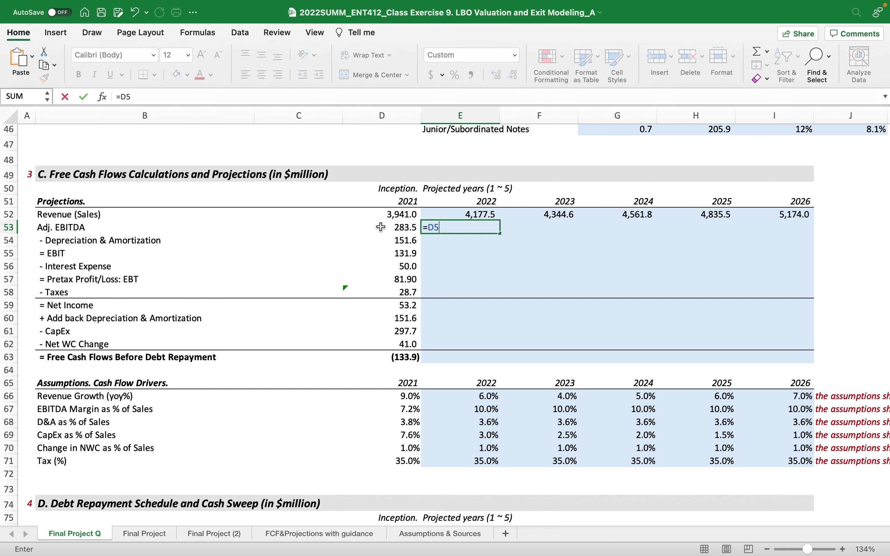
key("BackSpace")
key("BackSpace")
key("BackSpace")
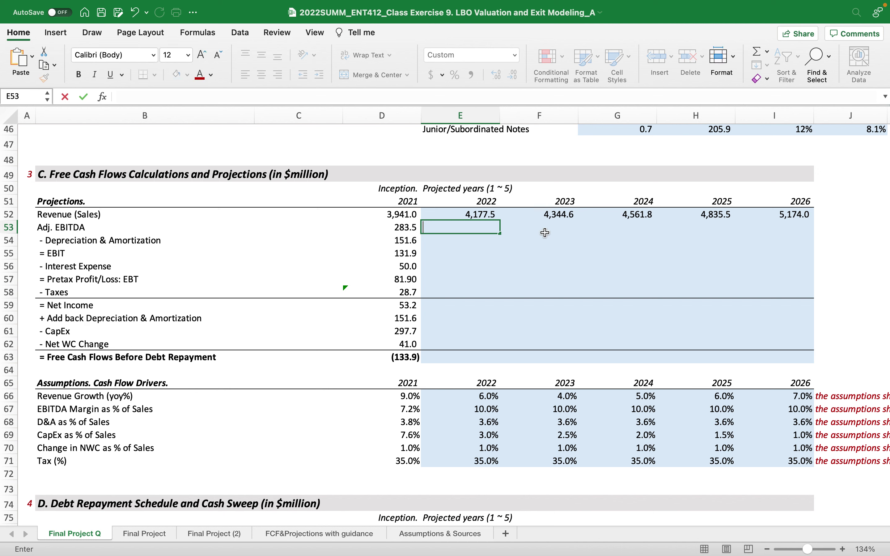
Step: Project 2022 Adj. EBITDA from revenue and the EBITDA margin with =E52*E67, and extend the formula through 2026
type("=")
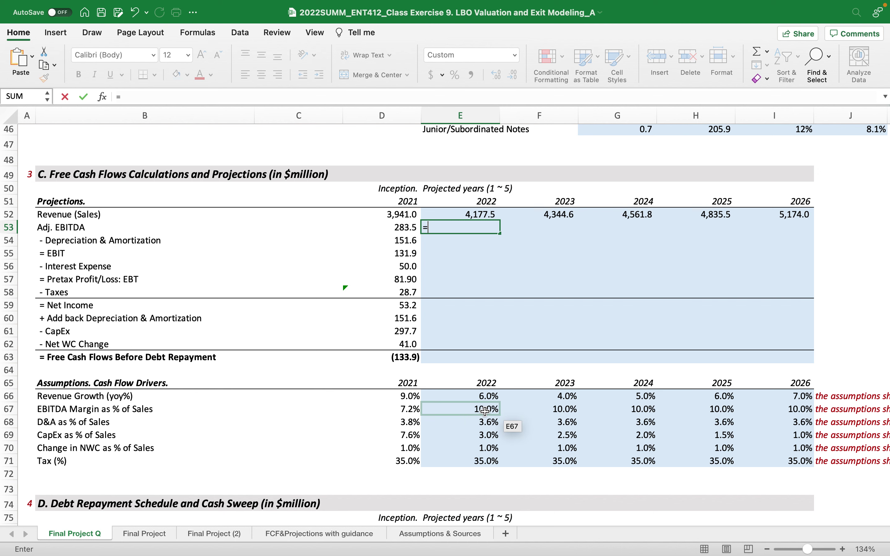
left_click(458, 216)
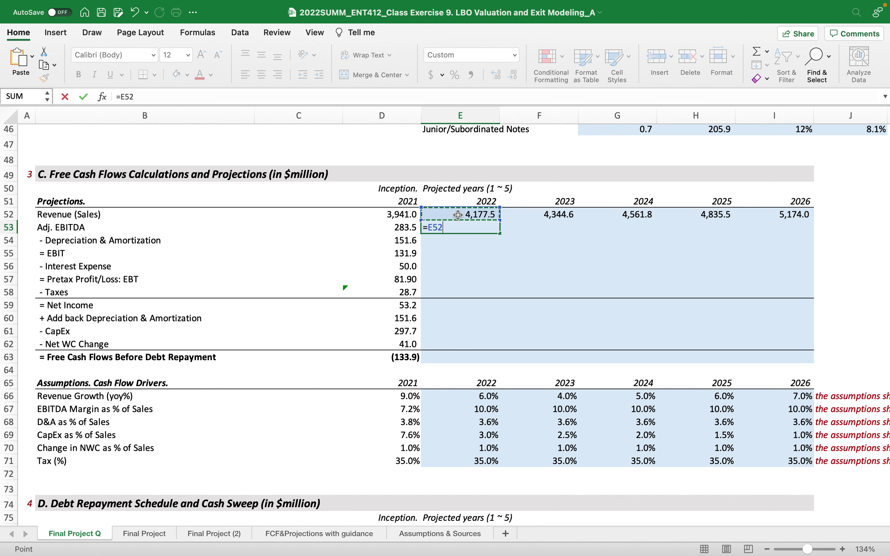
type("*")
left_click(463, 411)
key("Return")
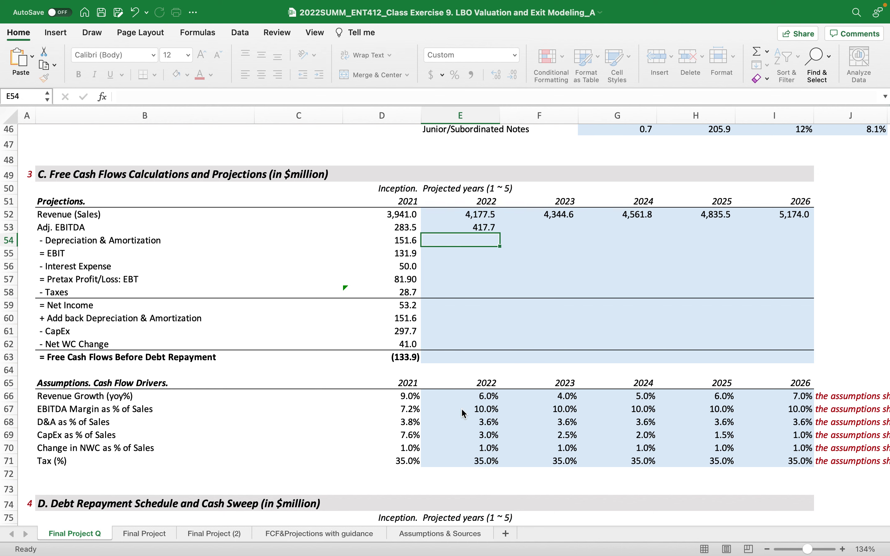
left_click(462, 228)
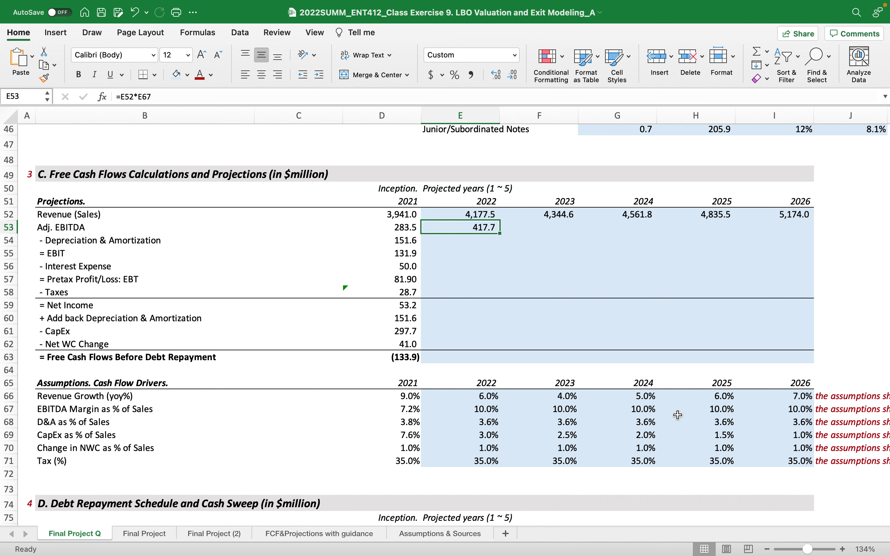
left_click_drag(500, 233, 807, 208)
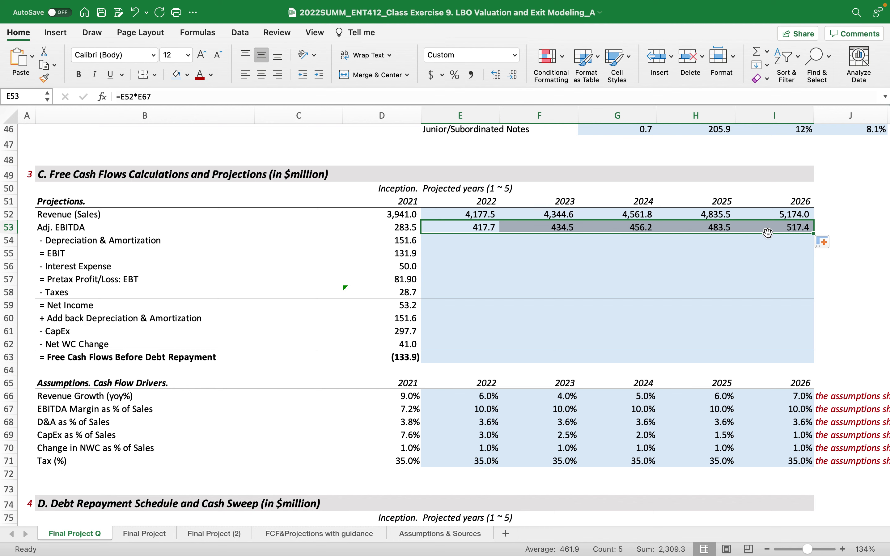
Step: Project 2022 Depreciation & Amortization from its share of sales and revenue with =E68*E52, and extend the formula through 2026
left_click(470, 243)
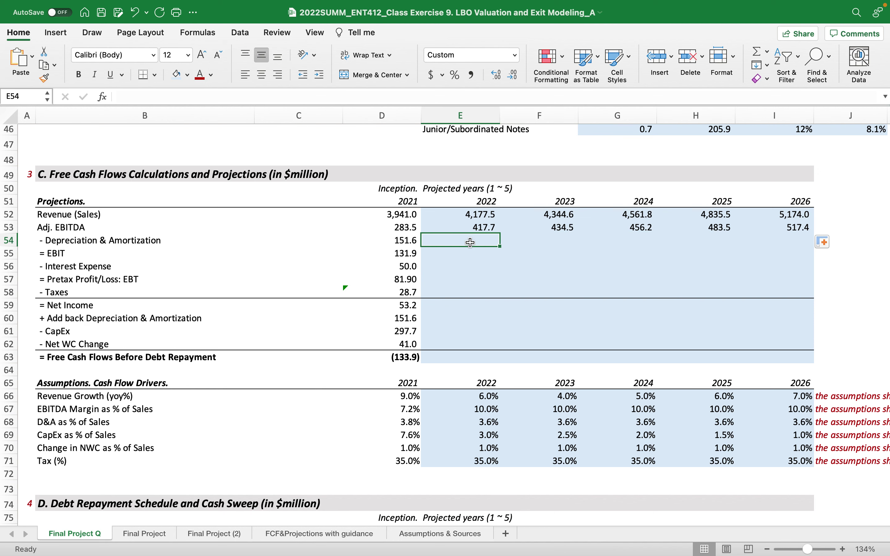
type("=")
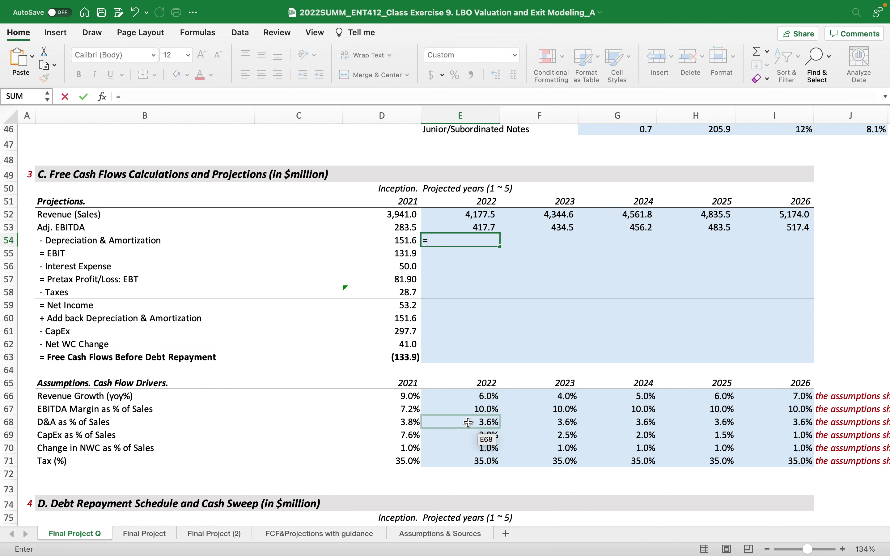
left_click(469, 422)
type("*")
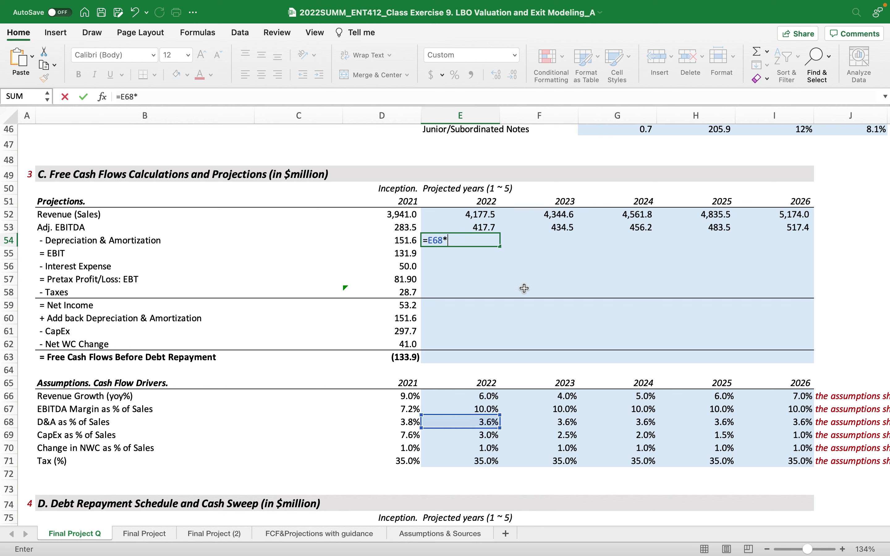
left_click(454, 215)
key("Return")
left_click(465, 239)
left_click_drag(502, 247, 800, 239)
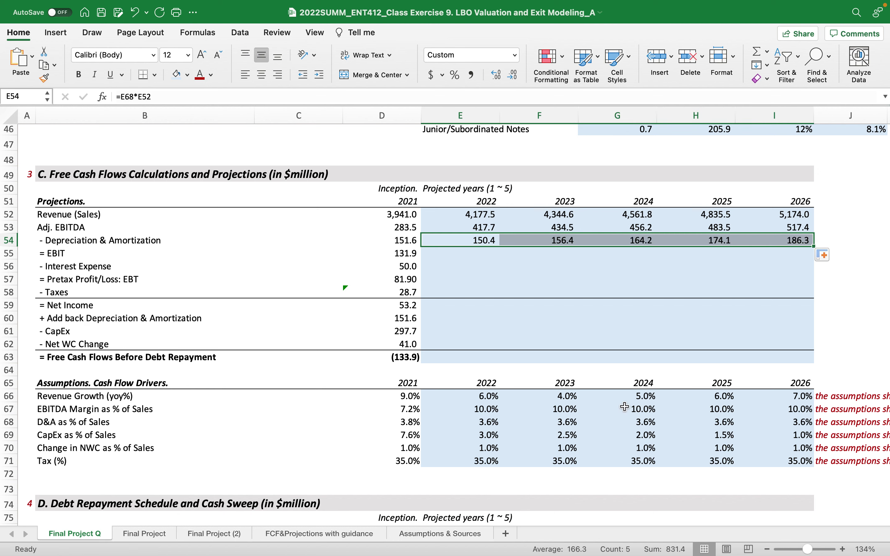
left_click(502, 424)
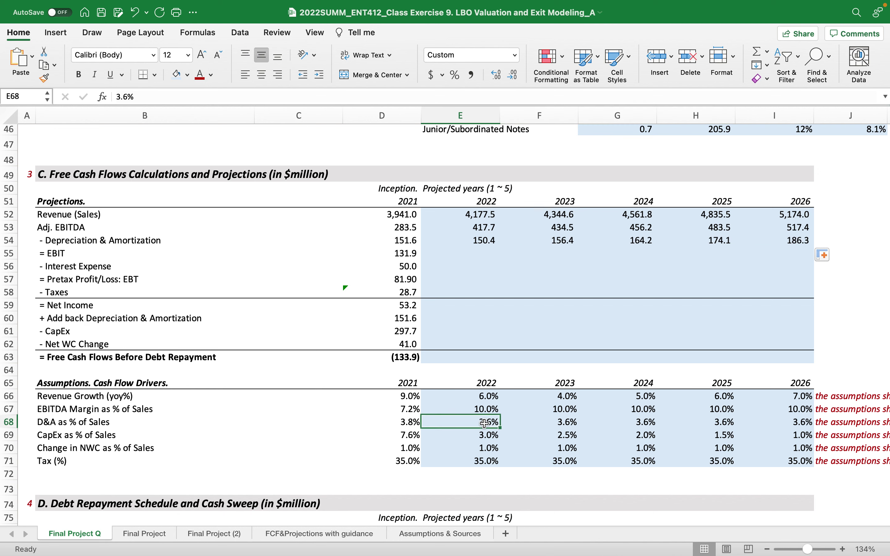
left_click(472, 399)
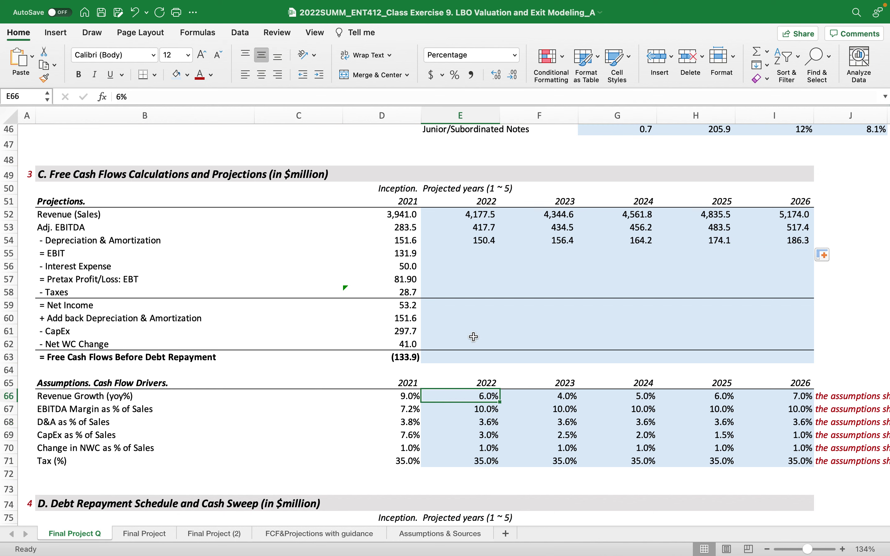
left_click(462, 254)
type("=")
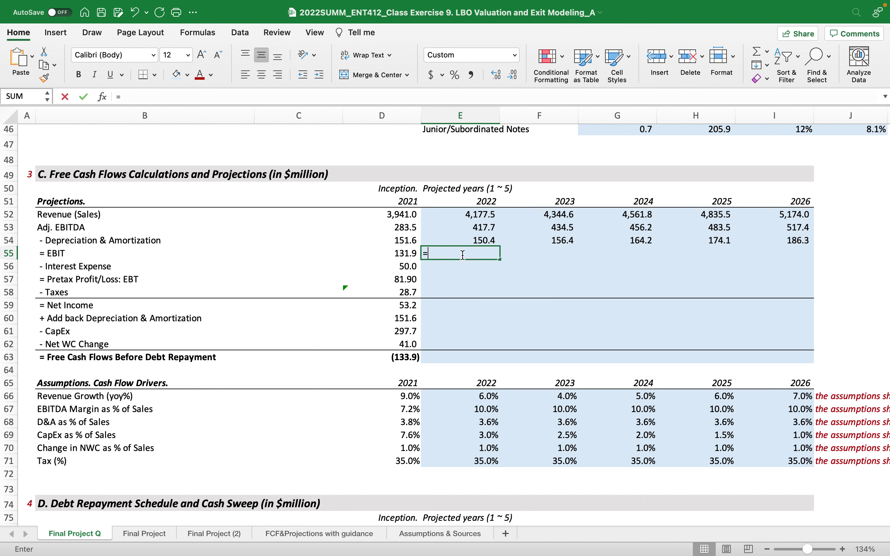
left_click(465, 215)
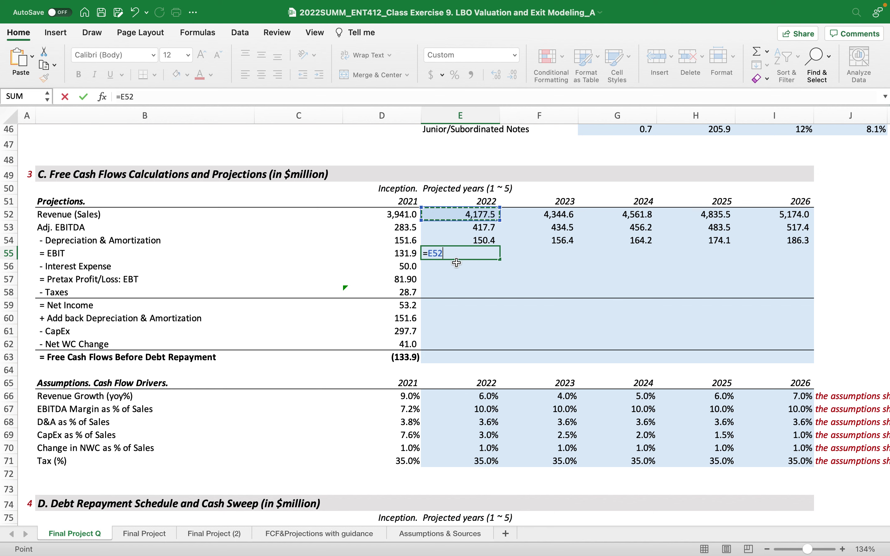
left_click(484, 296)
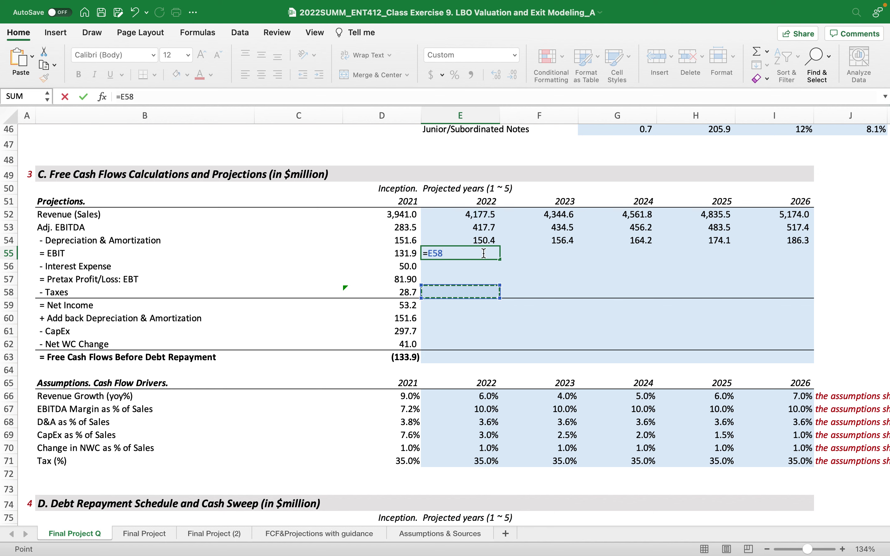
key("BackSpace")
key("BackSpace")
key("BackSpace")
key("BackSpace")
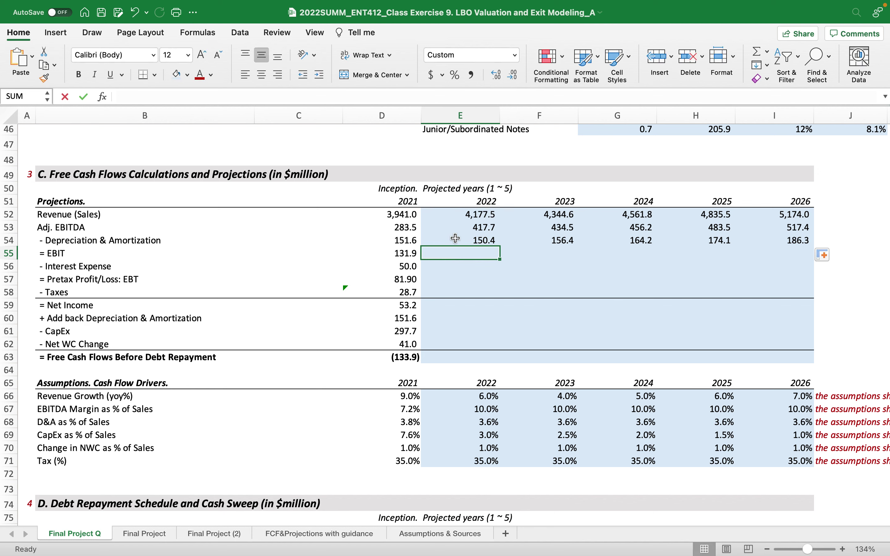
Step: Calculate 2022 EBIT as Adj. EBITDA less Depreciation & Amortization with =E53-E54, and extend the formula through 2026
type("=")
left_click(451, 226)
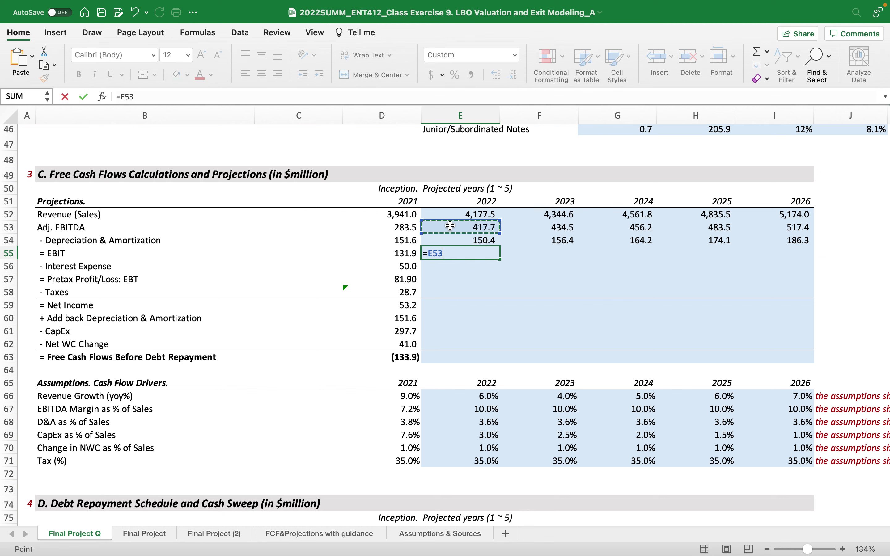
type("-")
left_click(444, 241)
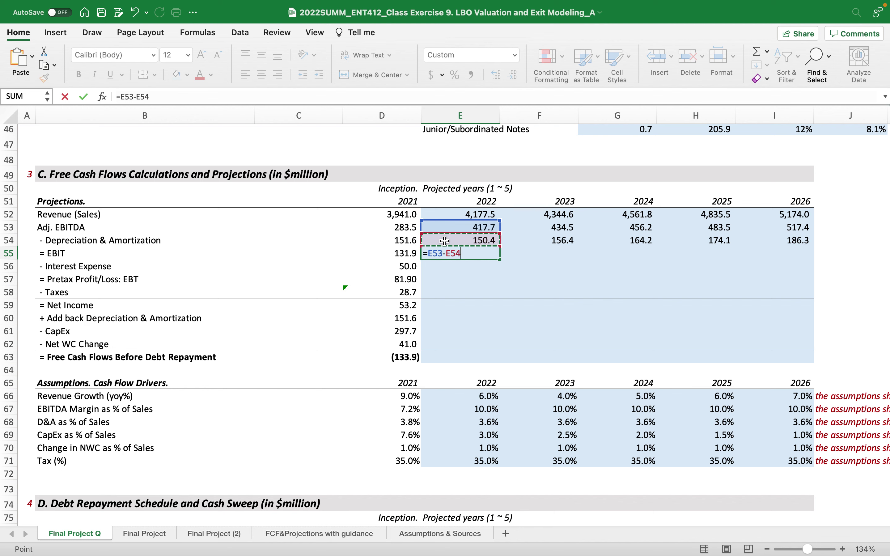
key("Return")
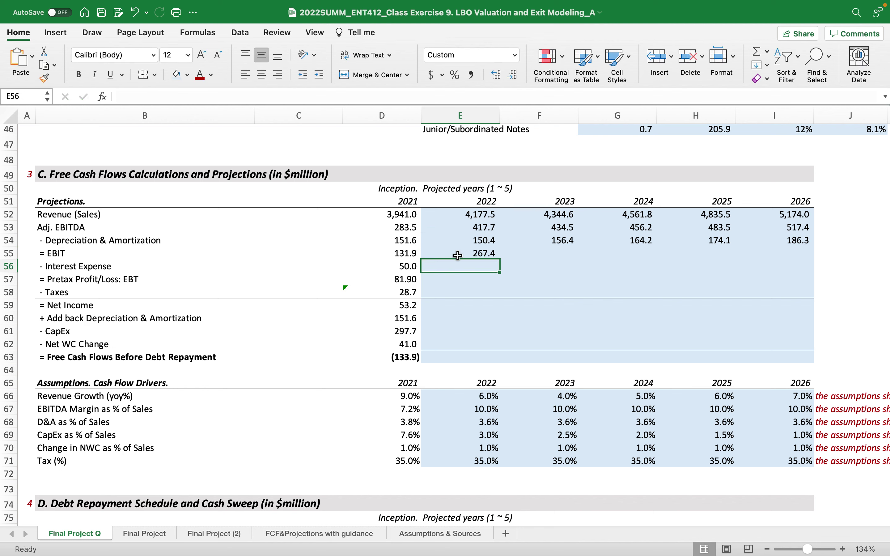
left_click(462, 253)
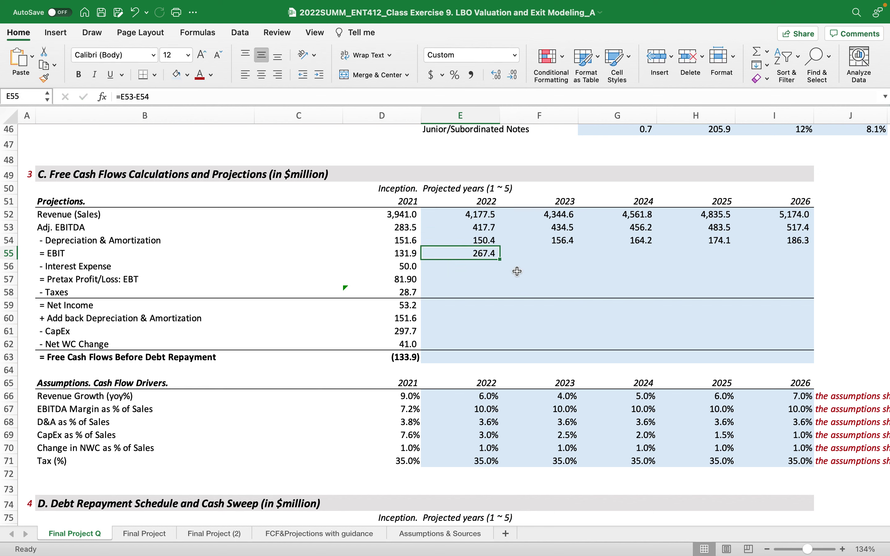
left_click_drag(502, 259, 806, 253)
Step: Leave the projected Interest Expense empty, calculate 2022 Pretax Profit/Loss (EBT) with =E55-E56, and extend the formula through 2026
left_click(471, 270)
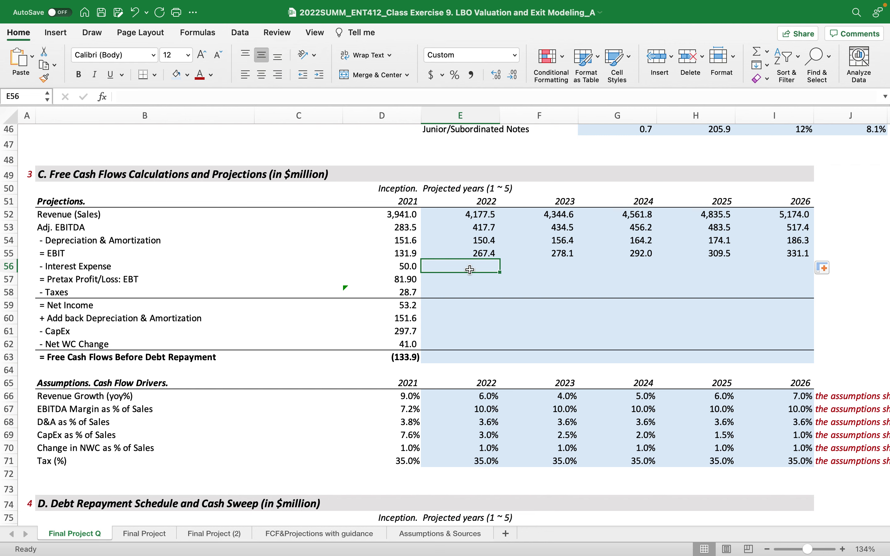
scroll(471, 270, "down", 12)
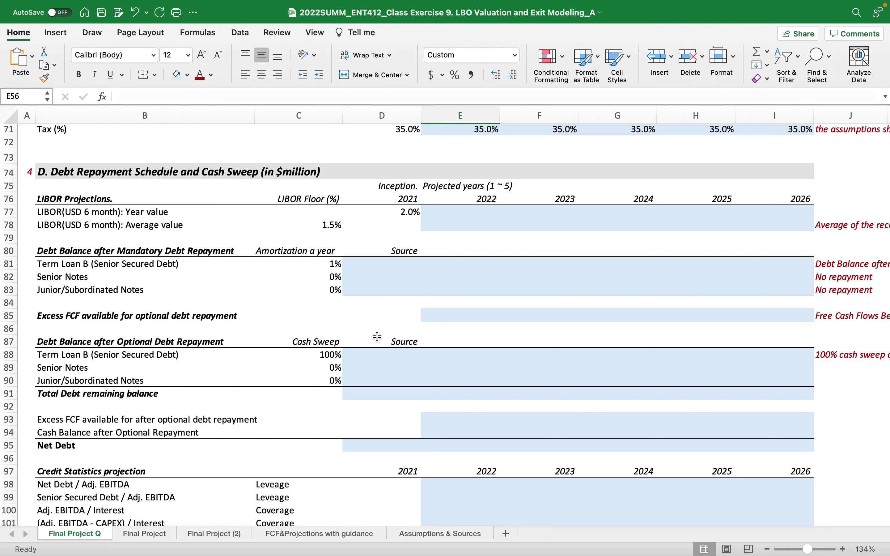
scroll(395, 317, "up", 11)
scroll(394, 317, "up", 1)
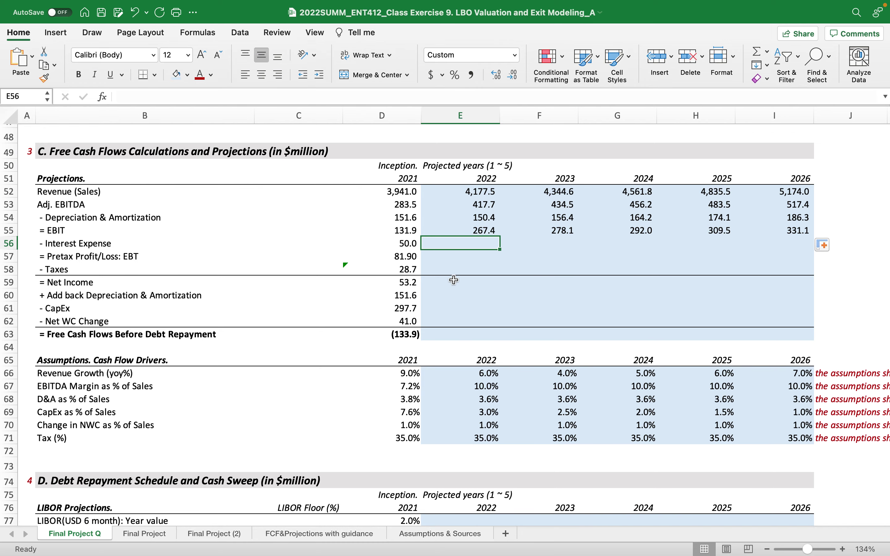
key("Down")
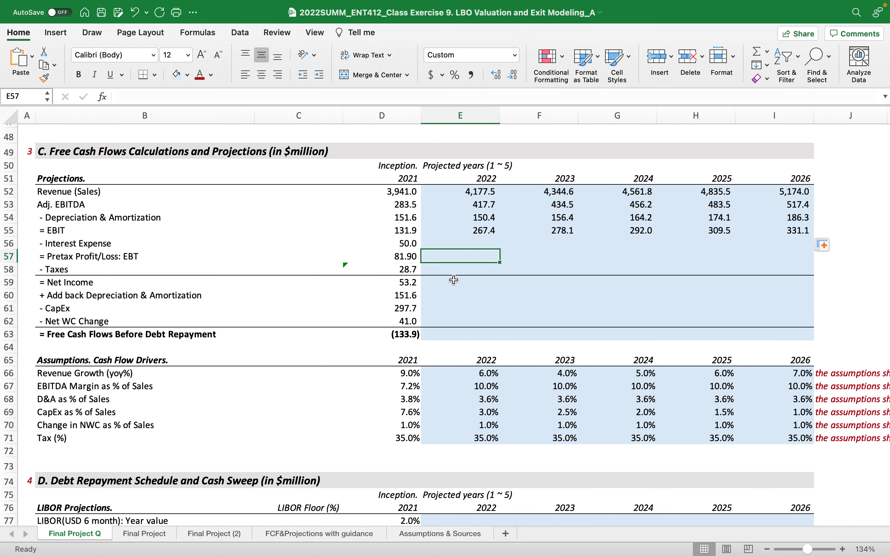
type("=")
left_click(440, 228)
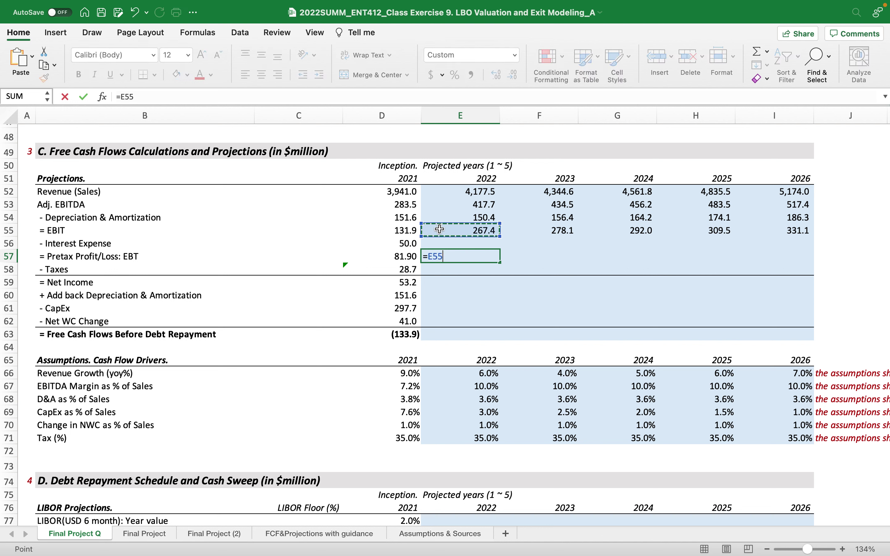
type("-")
left_click(456, 245)
key("Return")
left_click(470, 257)
left_click_drag(501, 263, 809, 257)
left_click(476, 243)
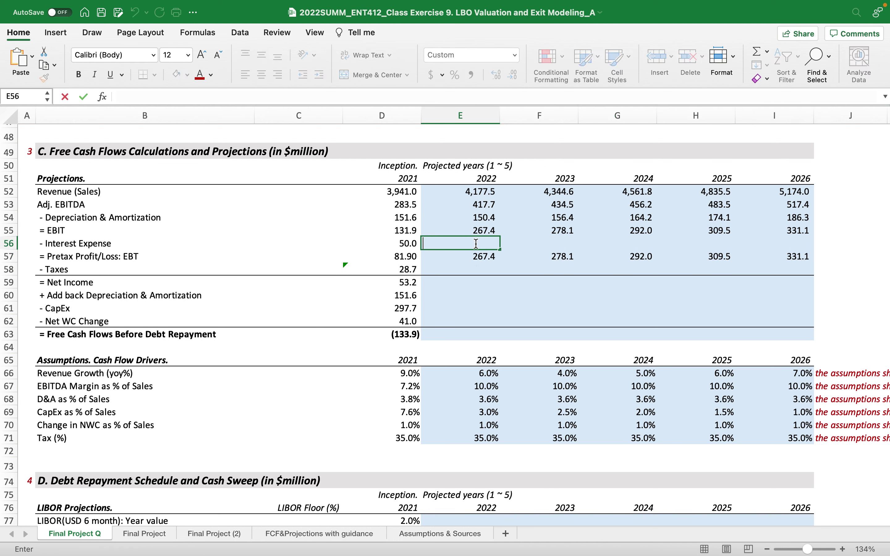
double_click(473, 256)
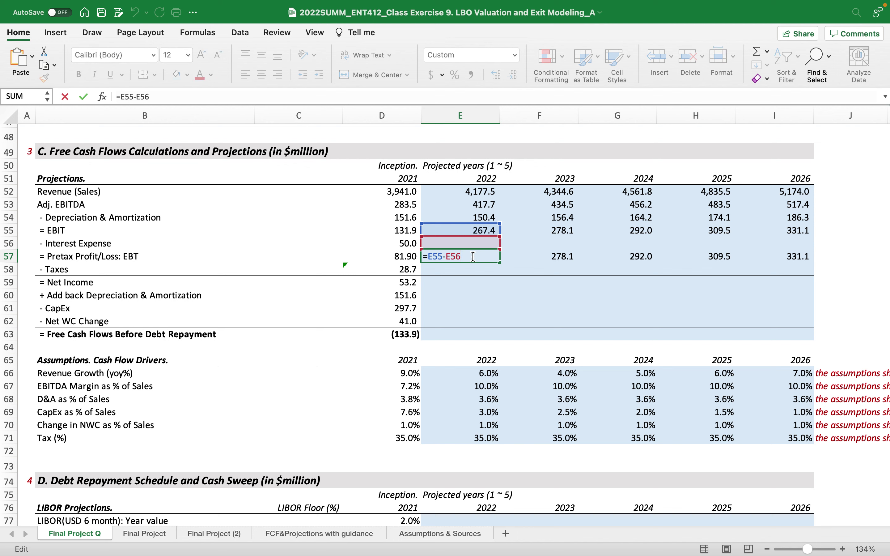
key("Escape")
Step: Calculate 2022 Taxes from pretax profit and the tax rate with =E57*E71, and extend the formula through 2026
left_click(462, 270)
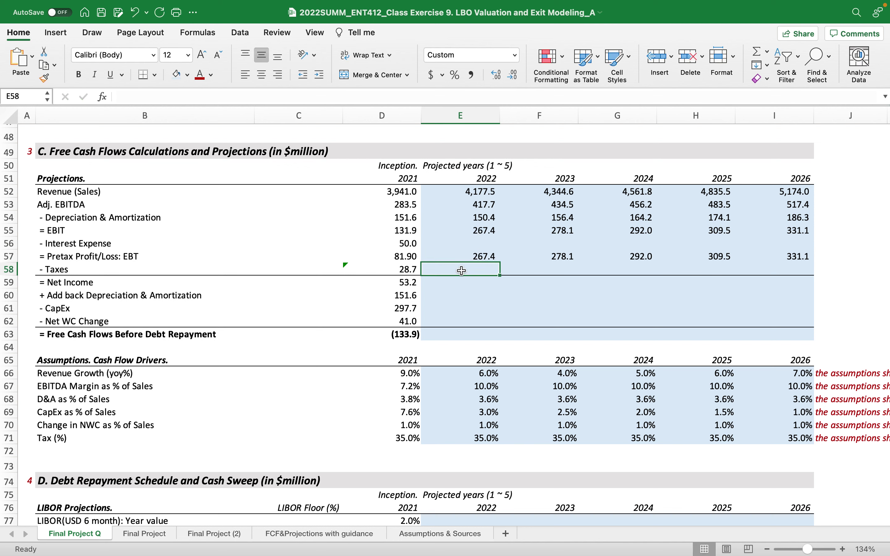
type("=")
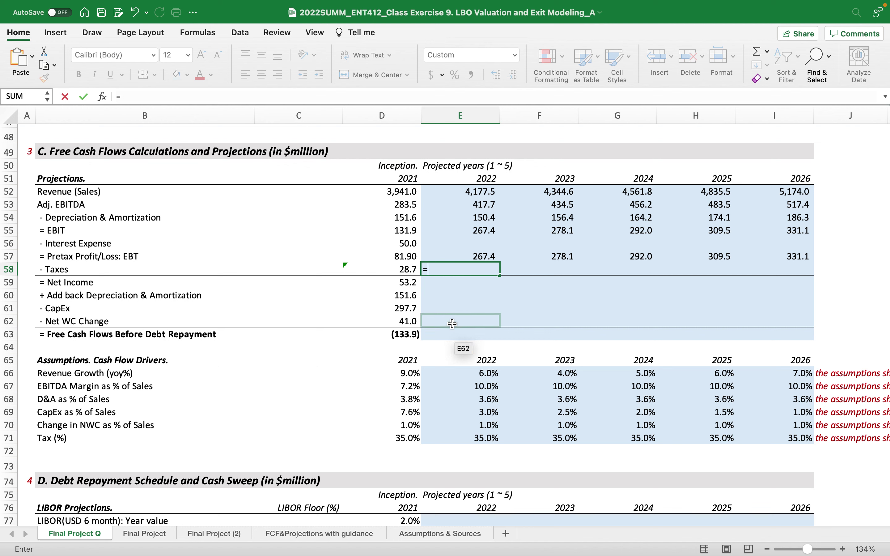
left_click(460, 257)
type("*")
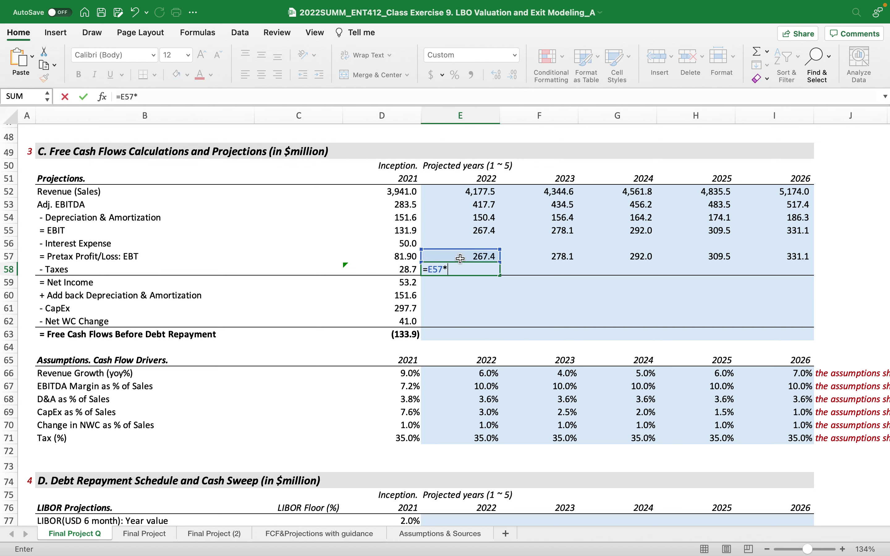
left_click(463, 437)
key("Return")
left_click(478, 269)
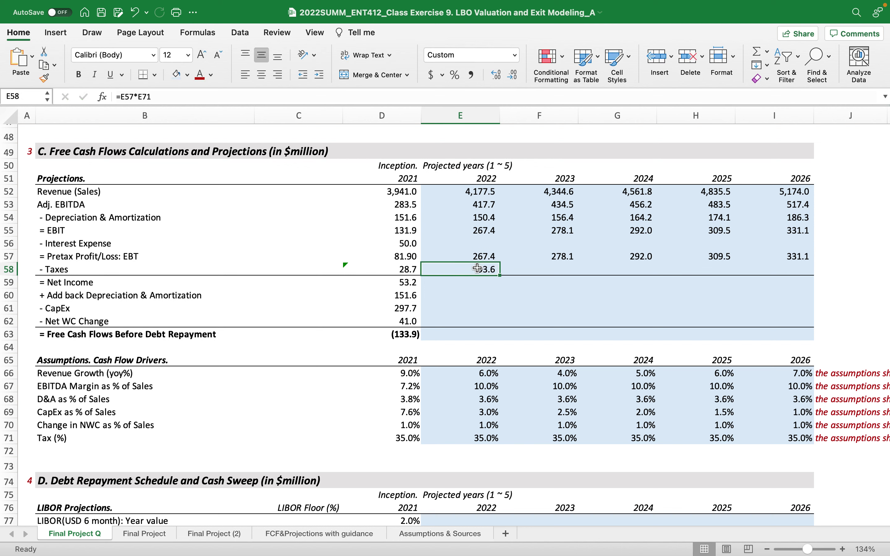
left_click_drag(500, 276, 797, 271)
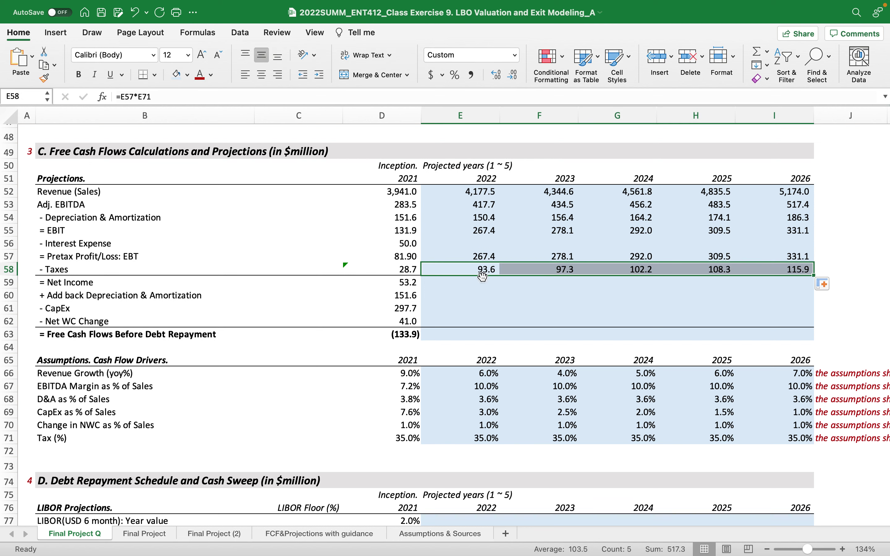
Step: Calculate 2022 Net Income as pretax profit less taxes with =E57-E58, and extend the formula through 2026
left_click(463, 283)
type("=")
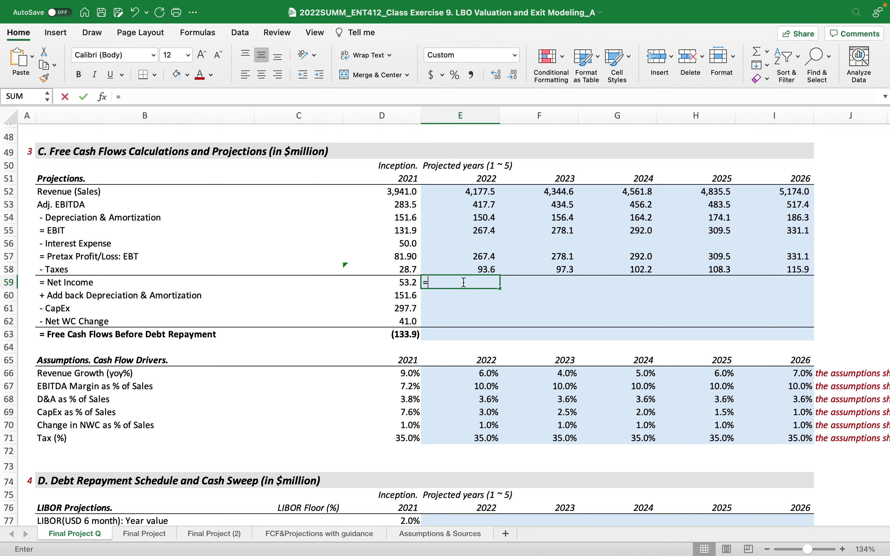
left_click(456, 257)
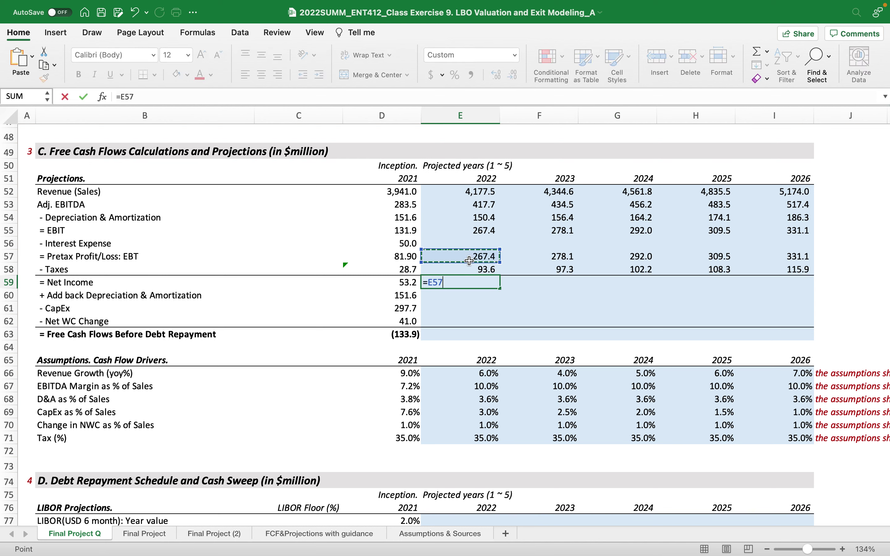
type("-")
left_click(452, 265)
key("Return")
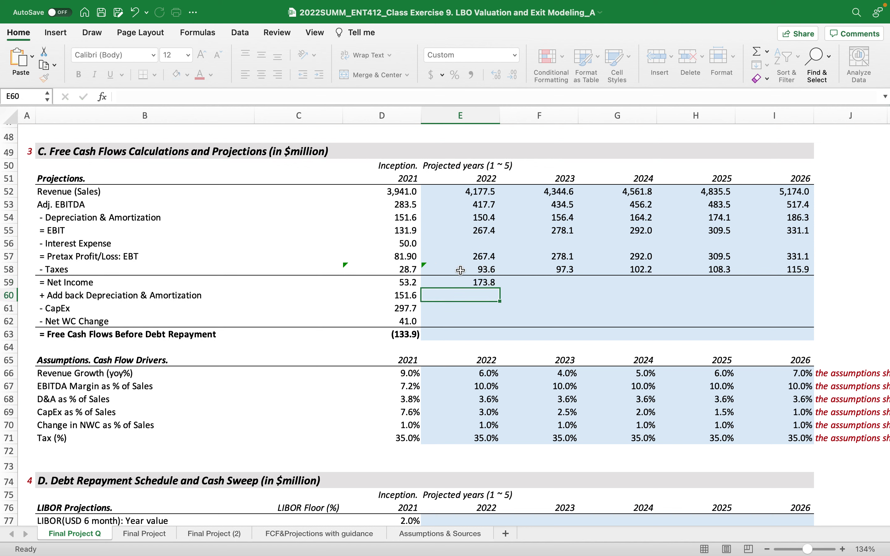
left_click(465, 282)
left_click_drag(501, 289, 811, 289)
Step: Link the 2022 Depreciation & Amortization add-back to the D&A projection with =E54, and extend the formula through 2026
left_click(467, 297)
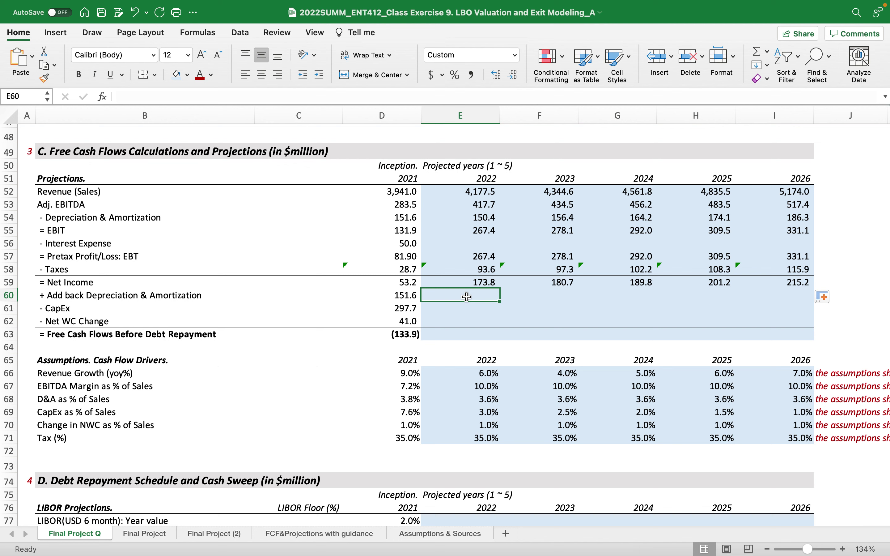
type("=")
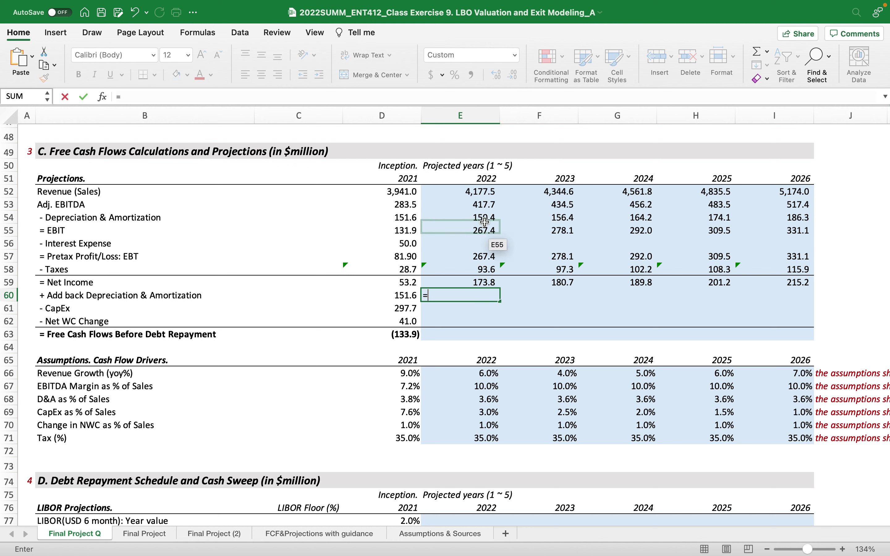
left_click(459, 219)
key("Return")
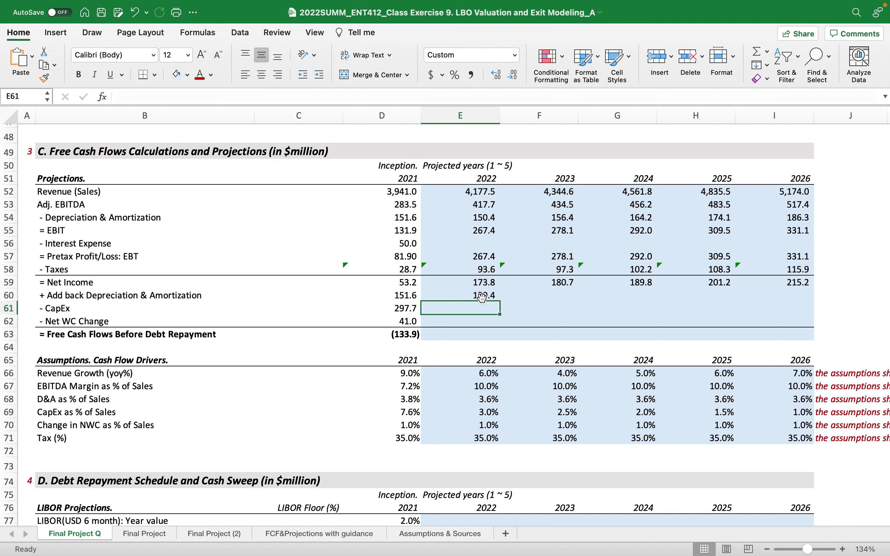
left_click(480, 296)
left_click_drag(501, 301, 805, 301)
Step: Project 2022 CapEx from its share of sales and revenue with =E69*E52, and extend the formula through 2026
left_click(476, 309)
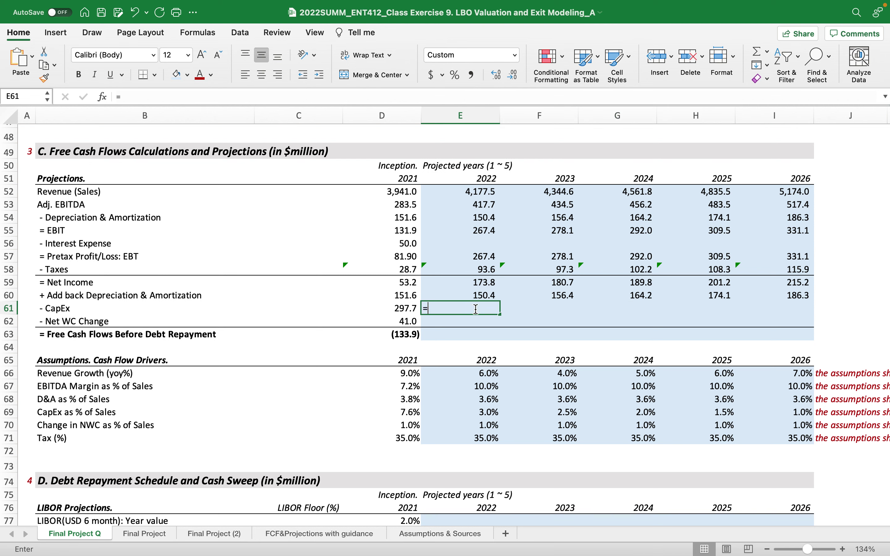
type("=")
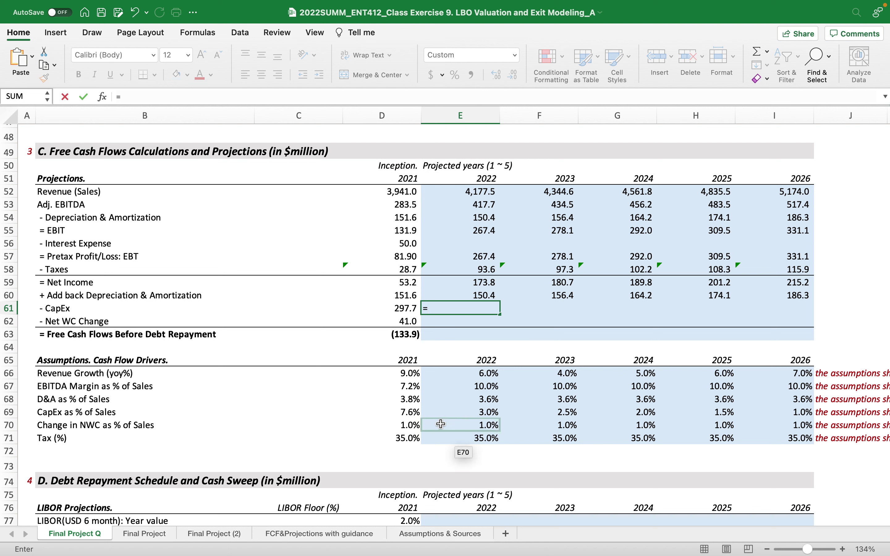
left_click(439, 411)
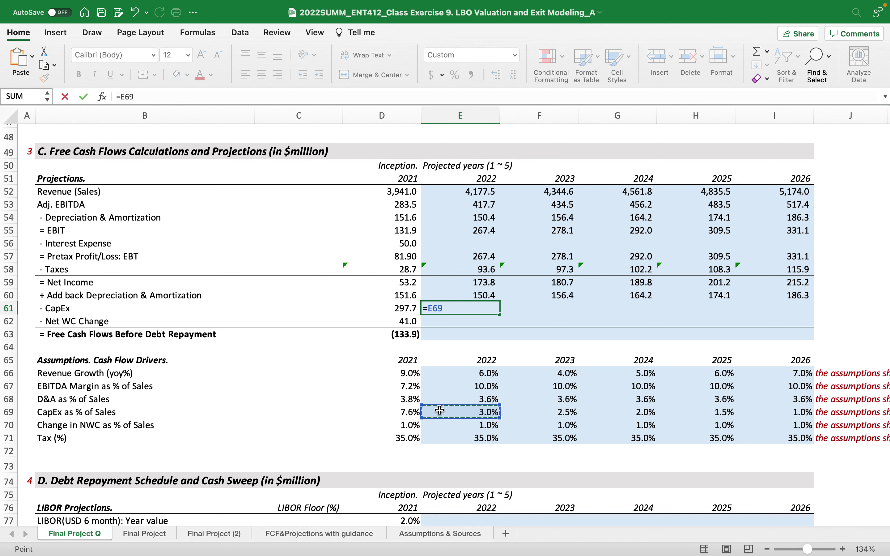
type("*")
left_click(462, 191)
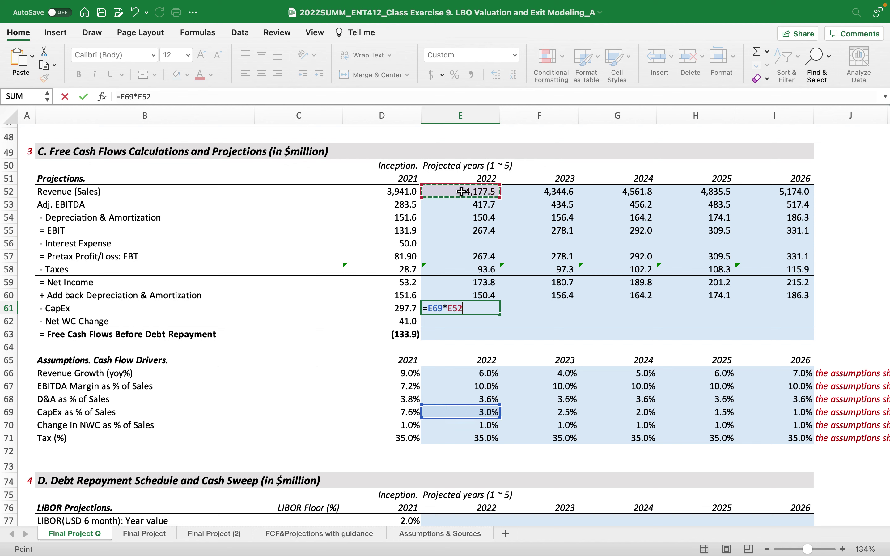
key("Return")
left_click(460, 309)
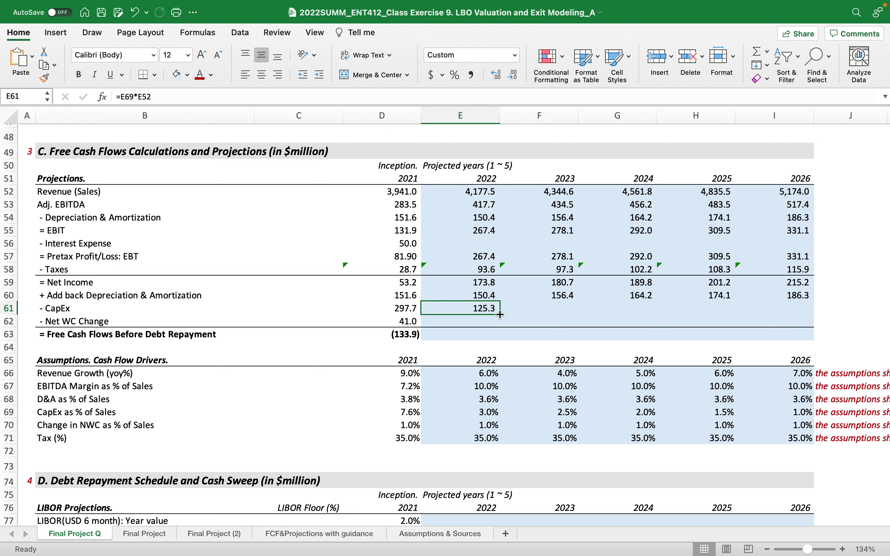
left_click_drag(501, 314, 809, 315)
Step: Project 2022 Net WC Change from its share of sales and revenue with =E70*E52, and extend the formula through 2026
left_click(472, 323)
type("=")
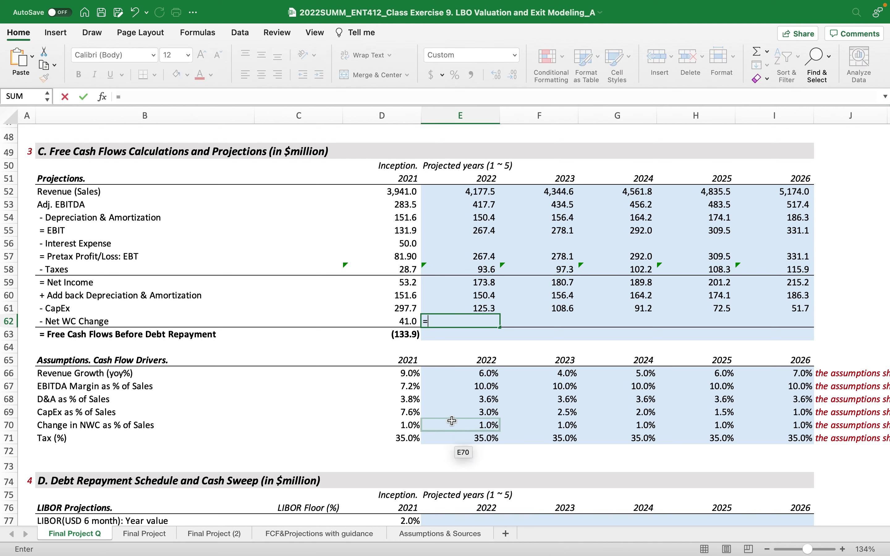
left_click(443, 427)
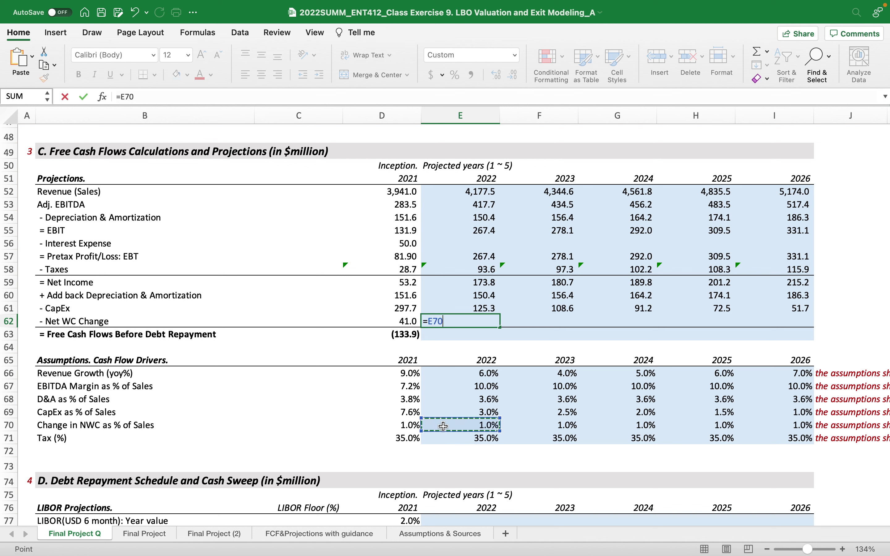
type("*")
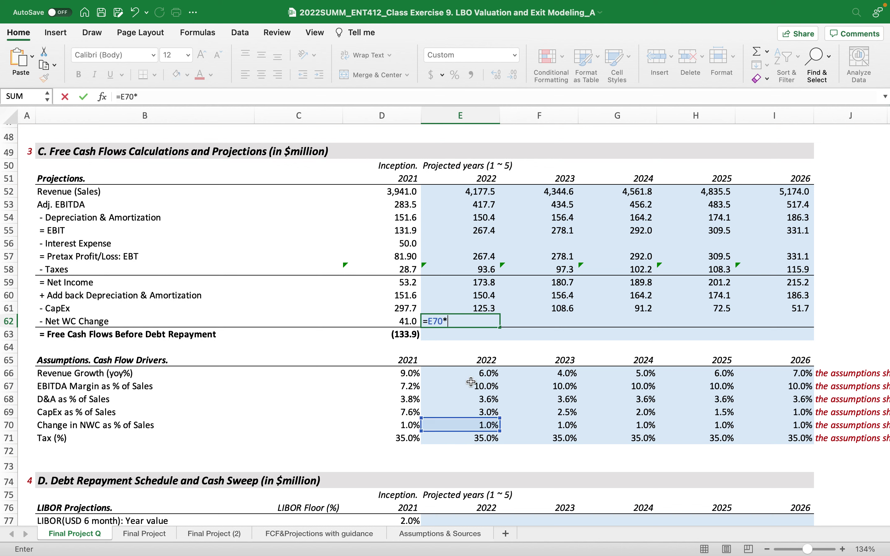
left_click(455, 194)
key("Return")
left_click(493, 323)
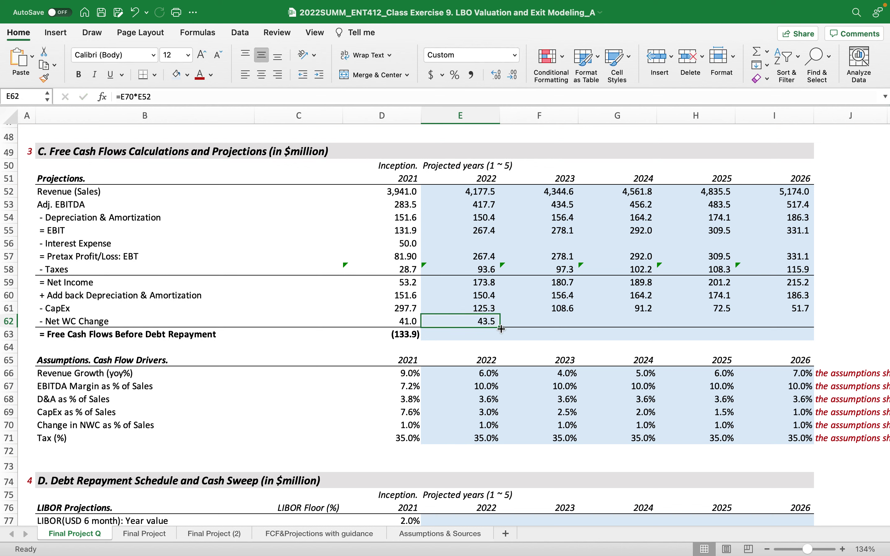
left_click_drag(502, 328, 805, 323)
Step: Calculate 2022 Free Cash Flows Before Debt Repayment with =E59+E60-E61-E62, extend the formula through 2026, and check the 2022 formula
scroll(458, 338, "left", 10)
scroll(458, 338, "down", 3)
scroll(443, 270, "up", 4)
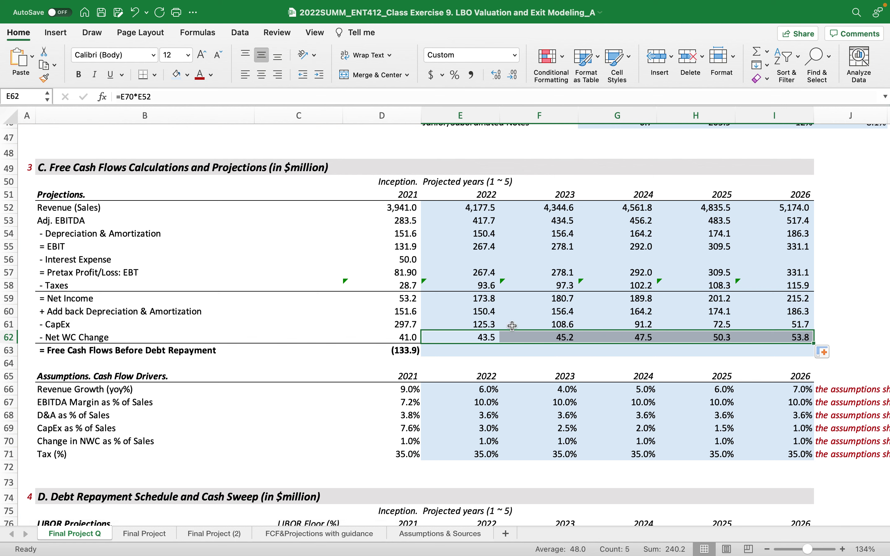
left_click(458, 350)
type("=")
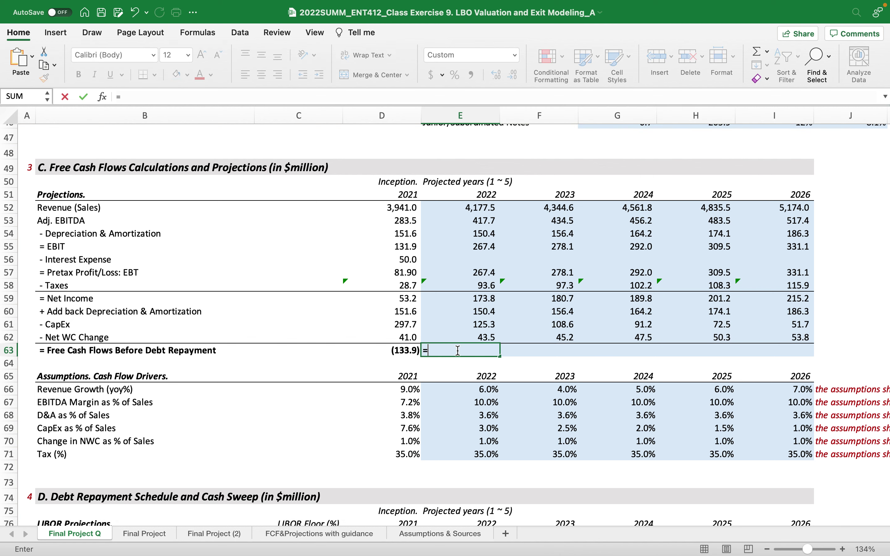
left_click(462, 299)
type("+")
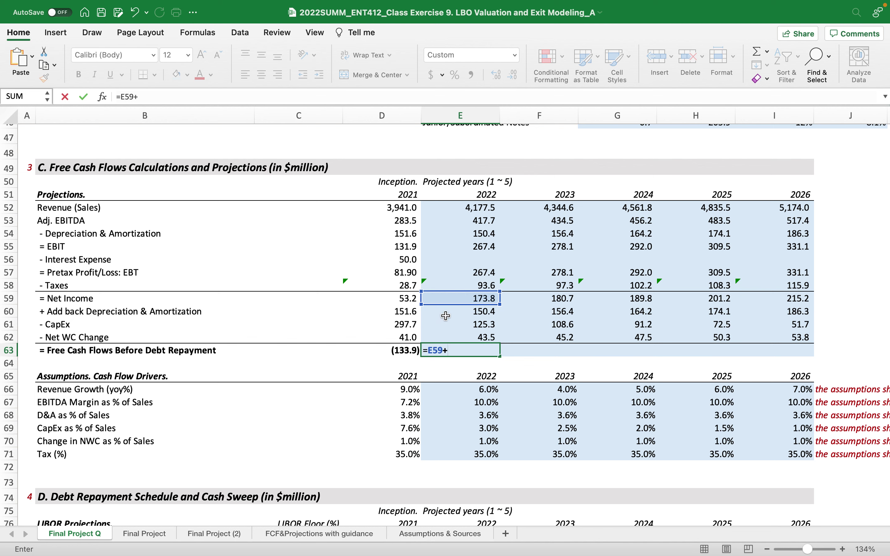
left_click(443, 311)
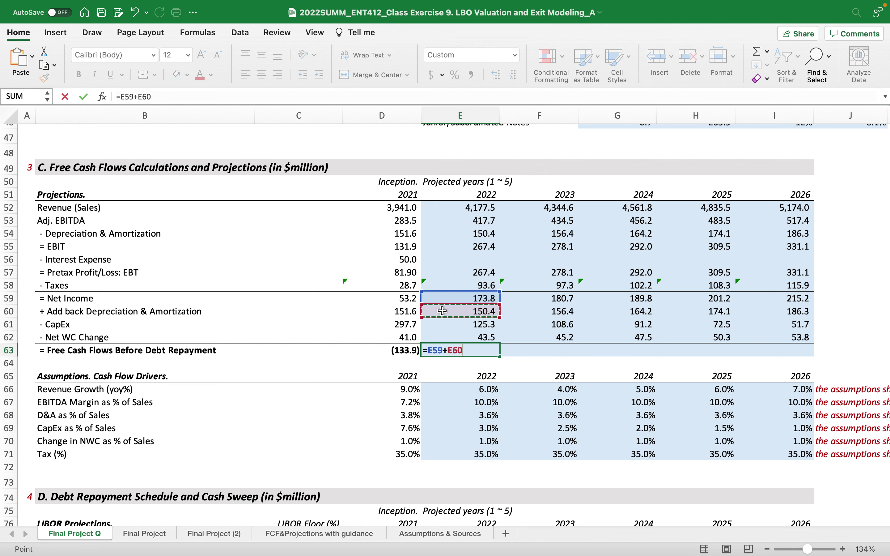
type("-")
left_click(440, 326)
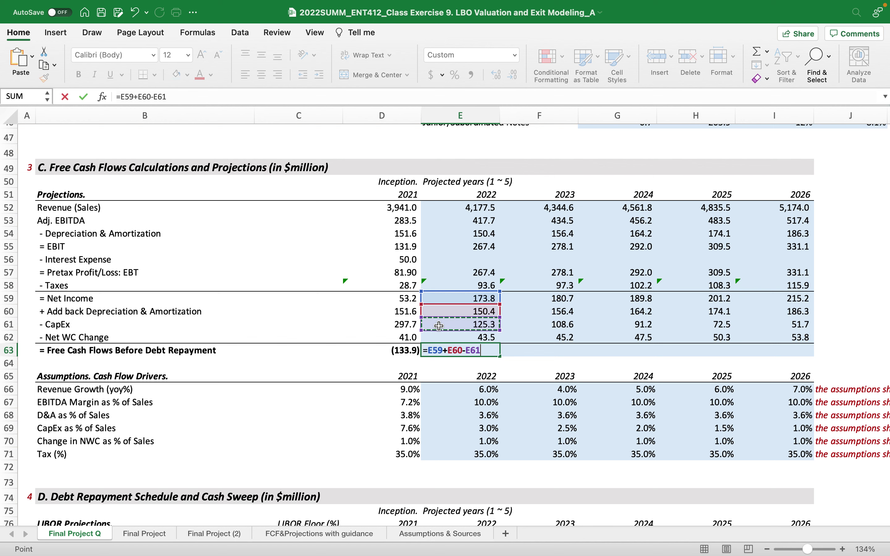
type("-")
left_click(435, 336)
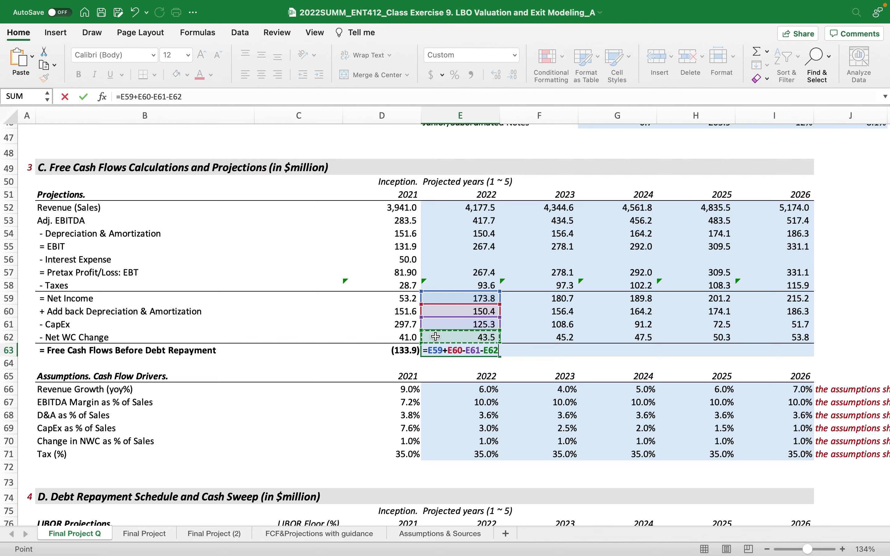
key("Return")
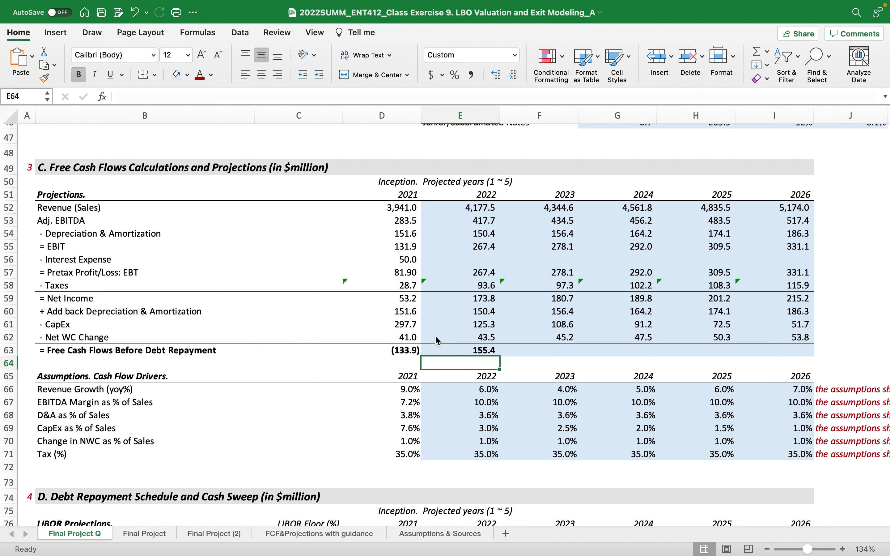
left_click(469, 352)
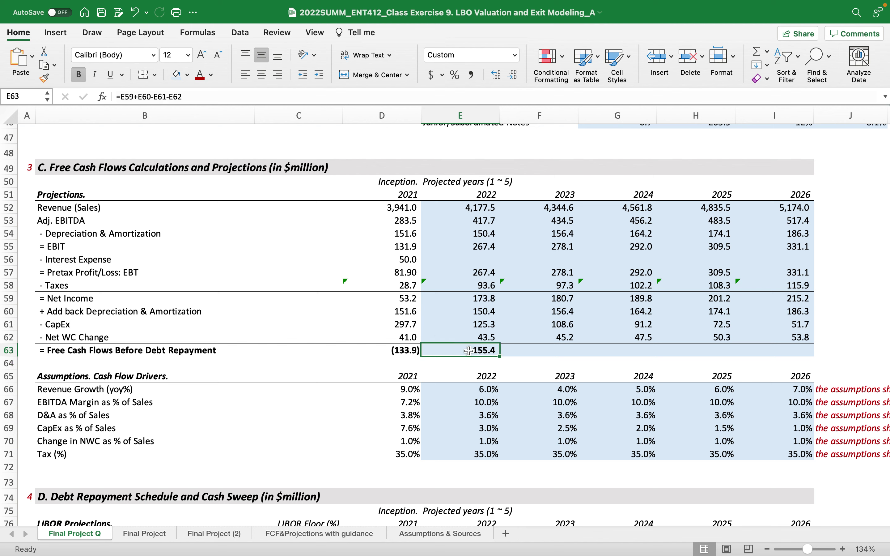
left_click_drag(501, 356, 814, 356)
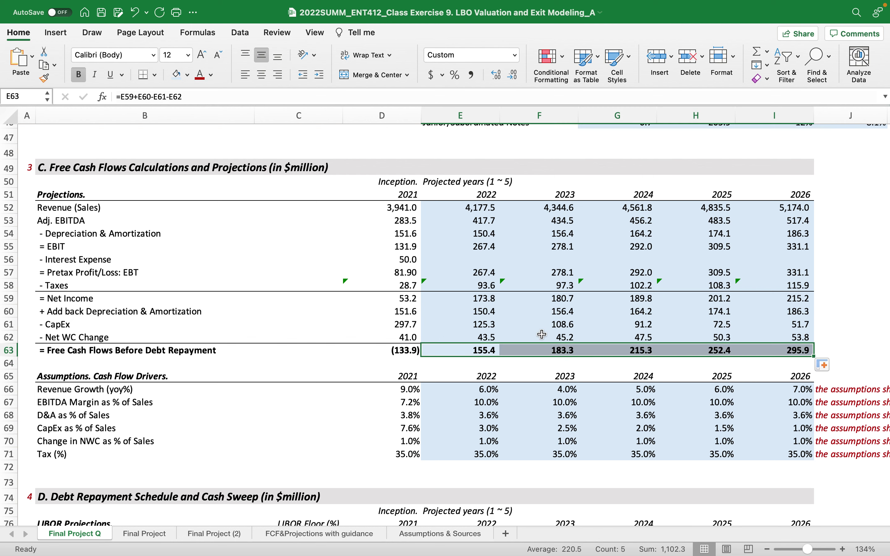
double_click(460, 348)
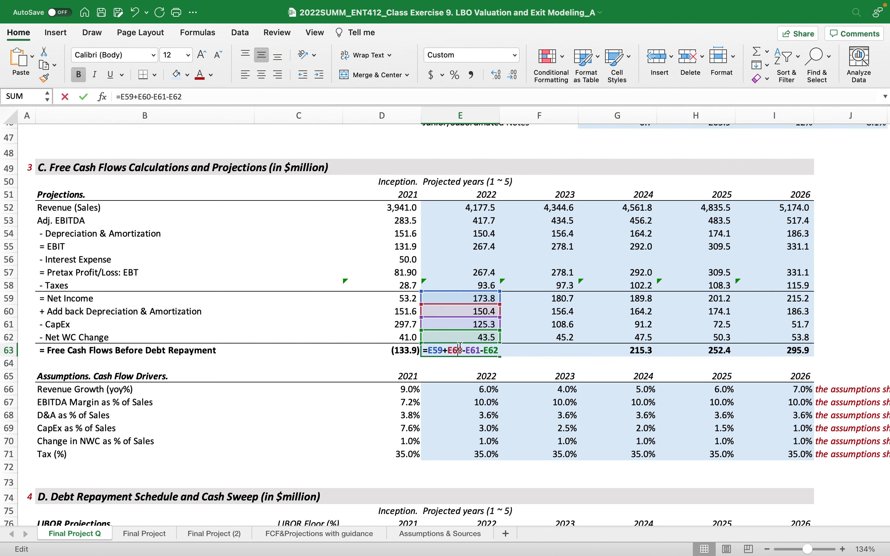
key("Escape")
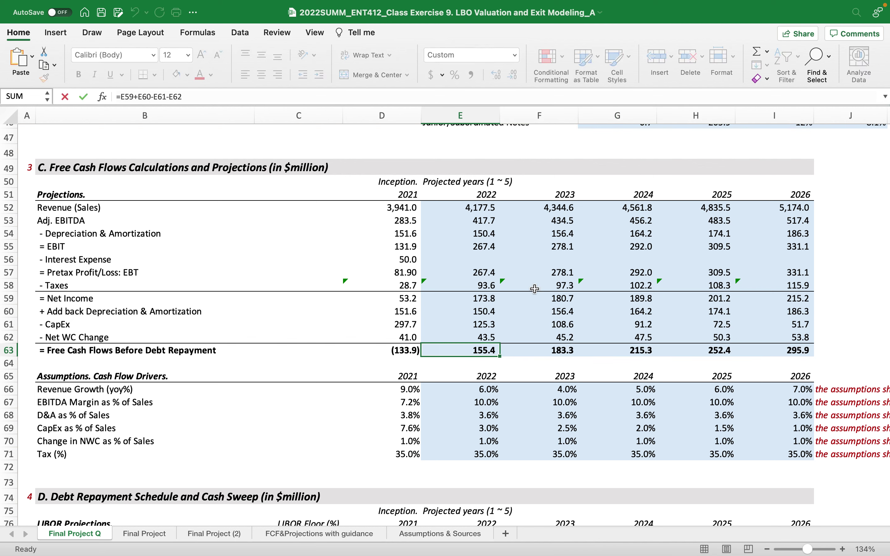
Step: Examine the empty projected Interest Expense row against the Debt Repayment Schedule and Cash Sweep section that feeds it
left_click(467, 259)
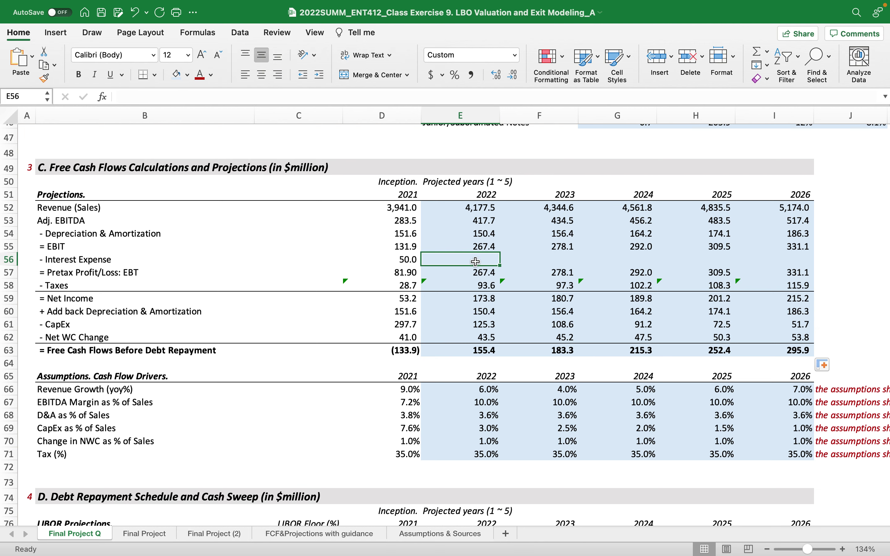
double_click(466, 260)
scroll(479, 373, "down", 8)
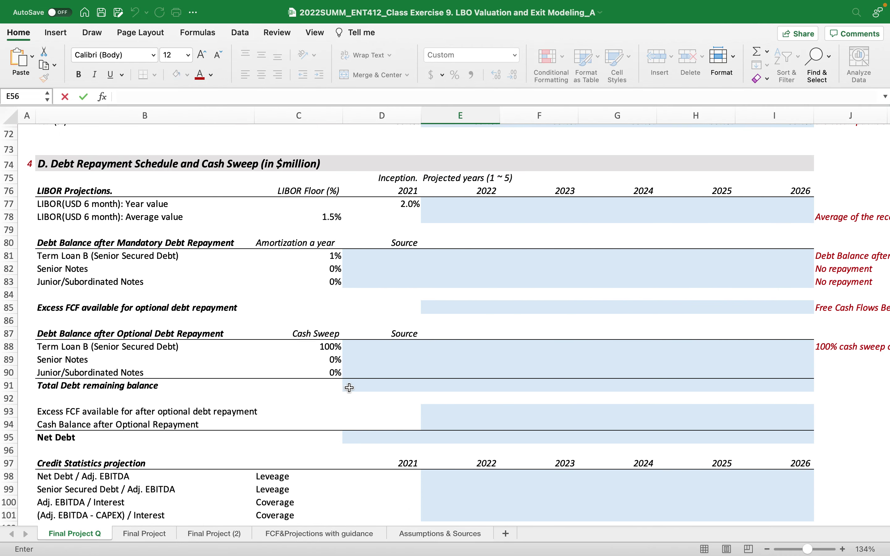
scroll(399, 334, "up", 2)
scroll(399, 334, "up", 4)
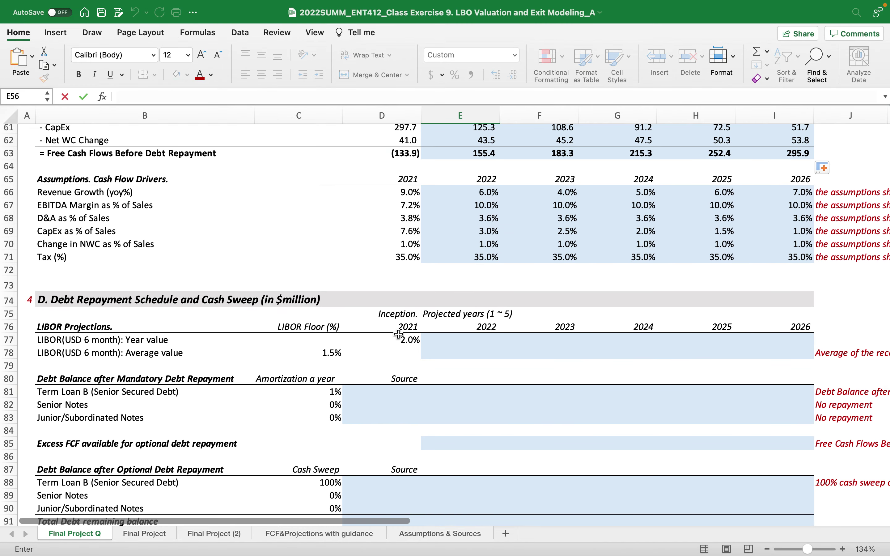
scroll(491, 302, "up", 6)
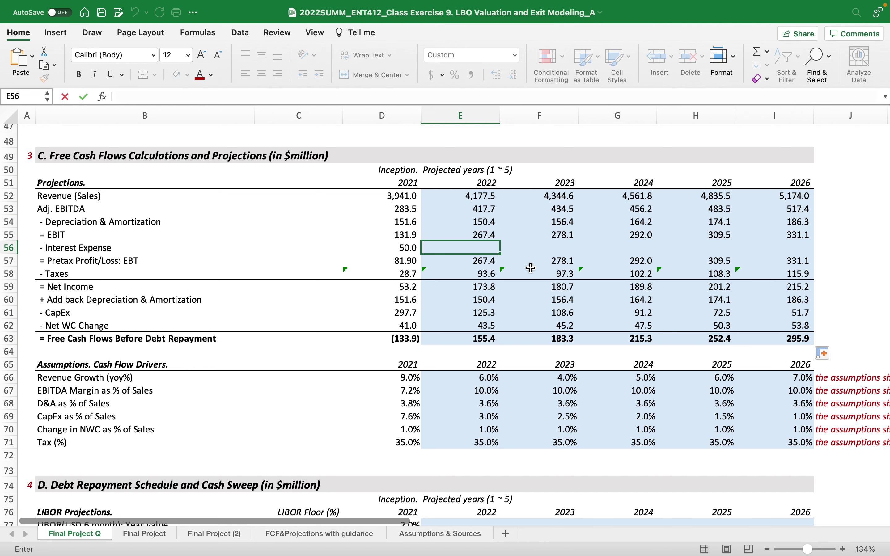
scroll(530, 268, "up", 1)
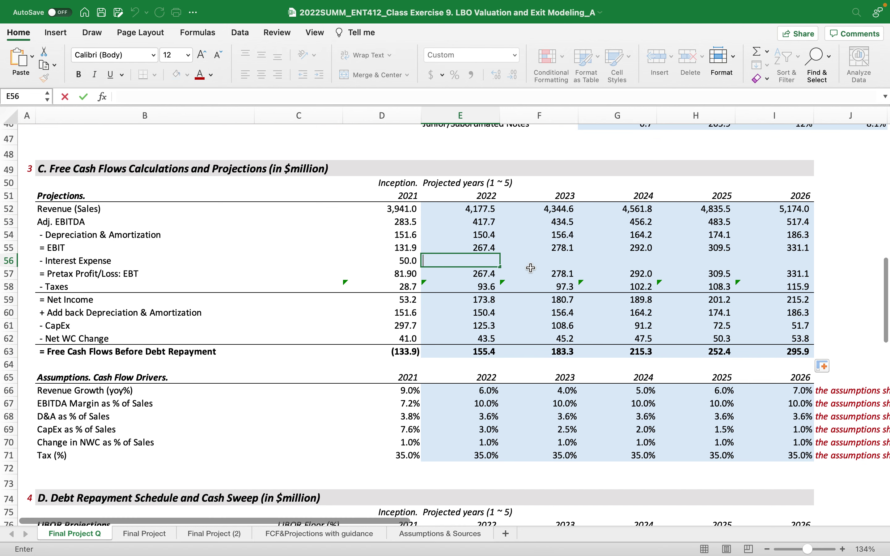
scroll(538, 367, "down", 5)
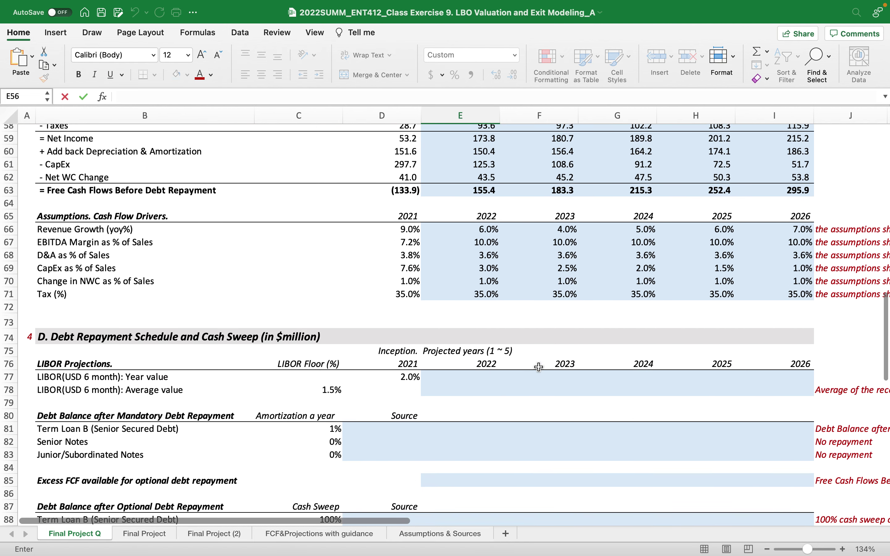
scroll(539, 367, "down", 1)
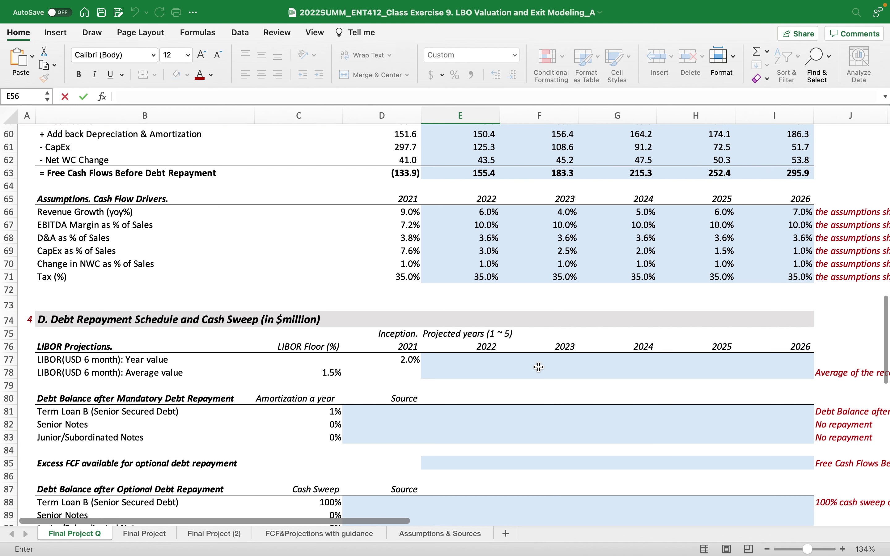